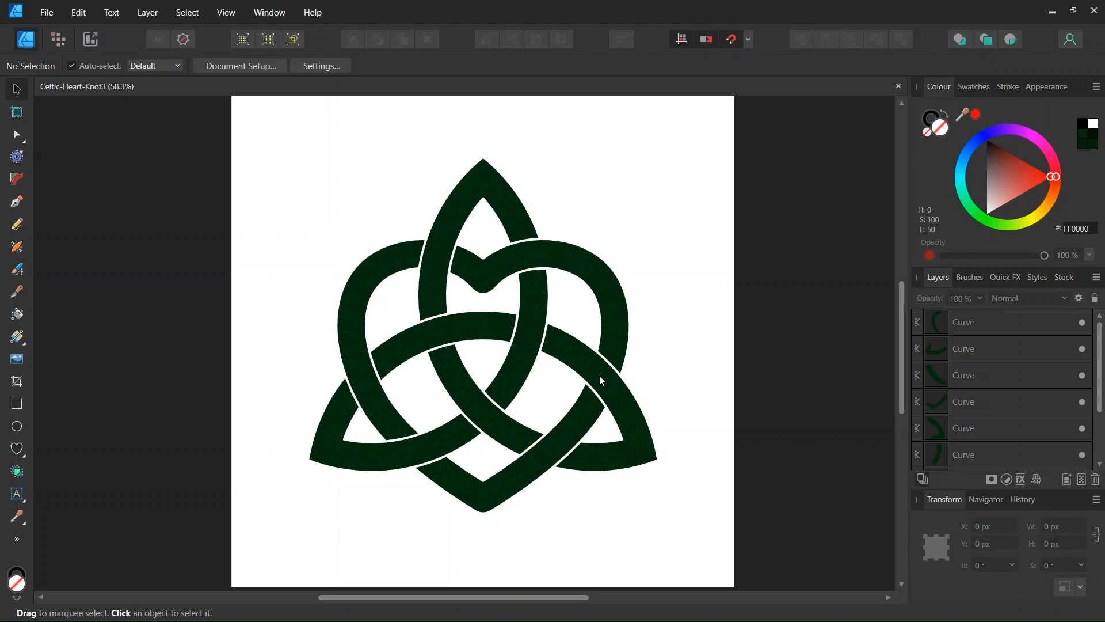
Step: Create a new document in pixel units with a page width of 2000 px and a height of 2000 px
left_click(46, 12)
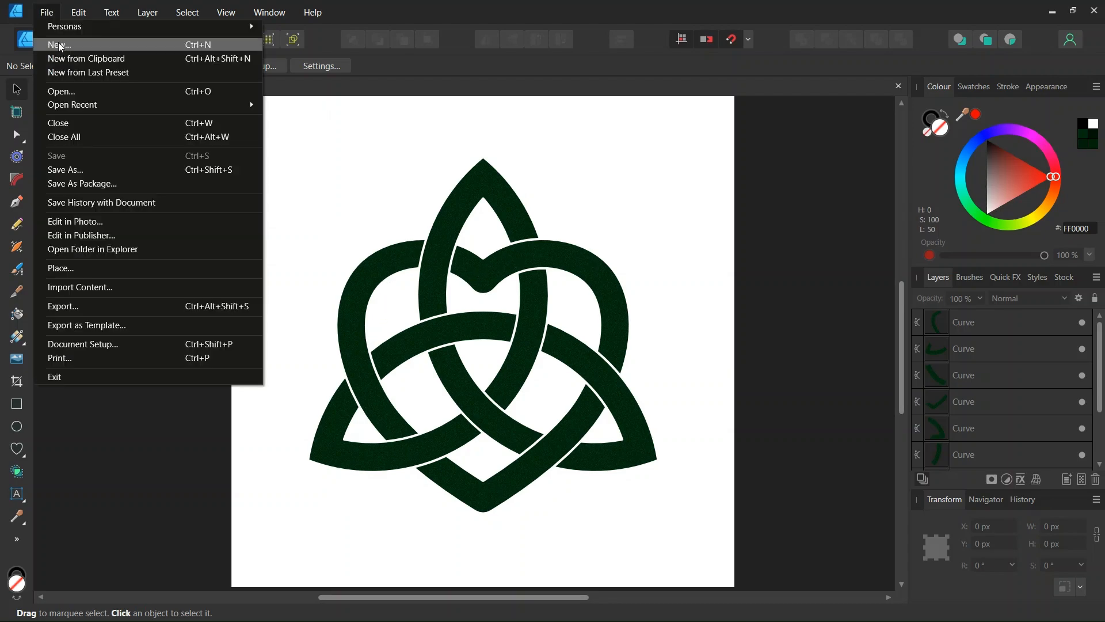
left_click(354, 197)
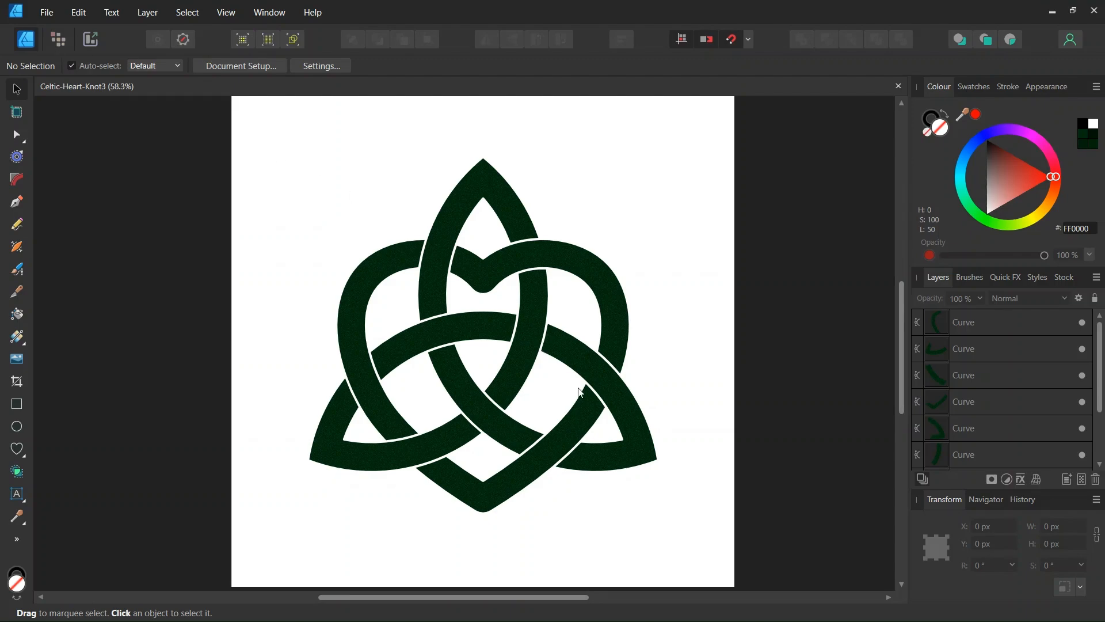
key("ctrl+n")
left_click(695, 412)
left_click(693, 416)
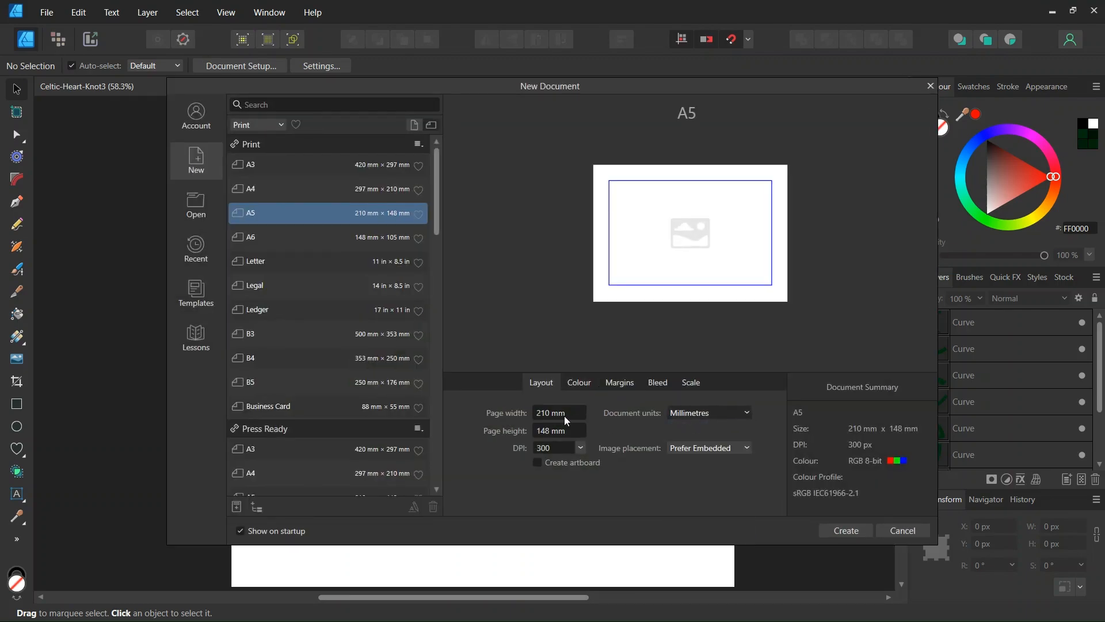
left_click(567, 412)
type("2000")
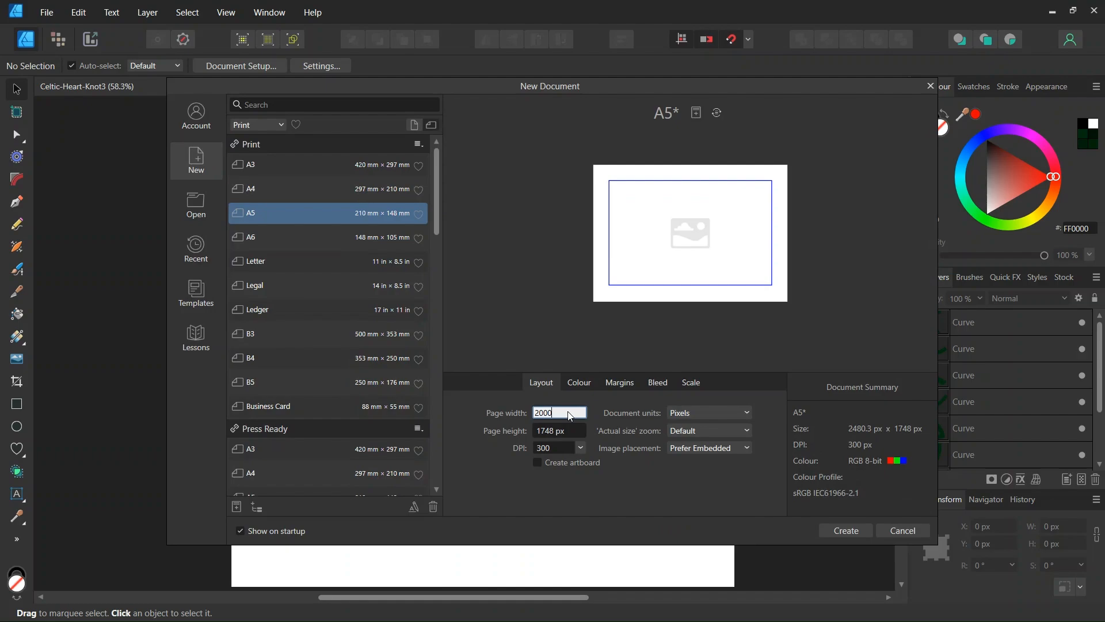
left_click(560, 426)
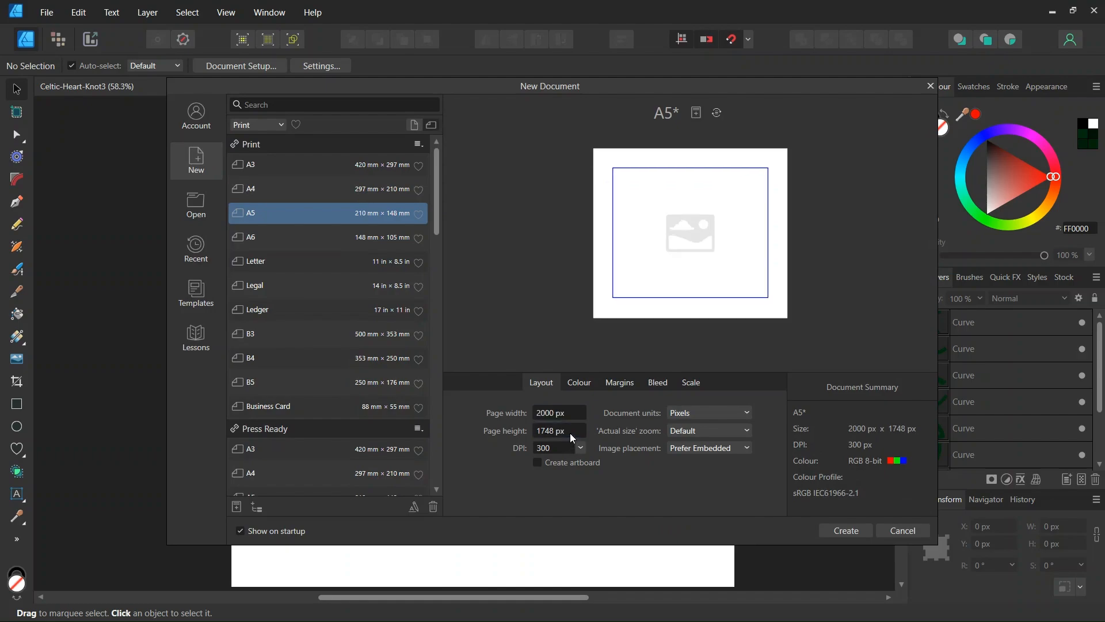
left_click(570, 433)
type("2000")
left_click(830, 526)
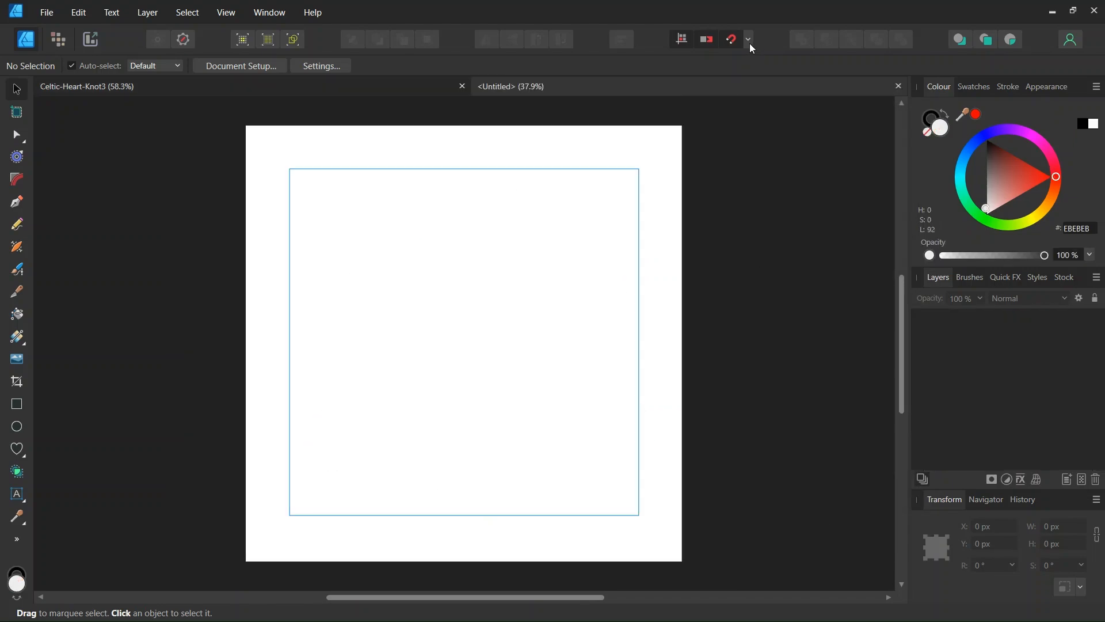
Step: Check the snapping options and set up the Ellipse tool with no fill and a 20 pt stroke
left_click(749, 40)
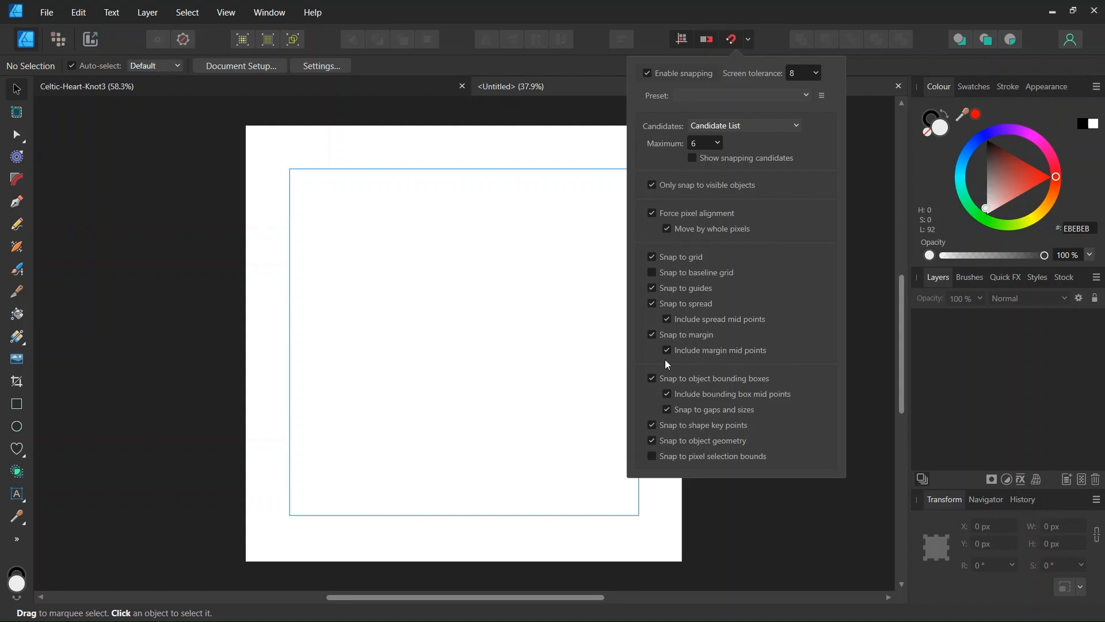
left_click(498, 325)
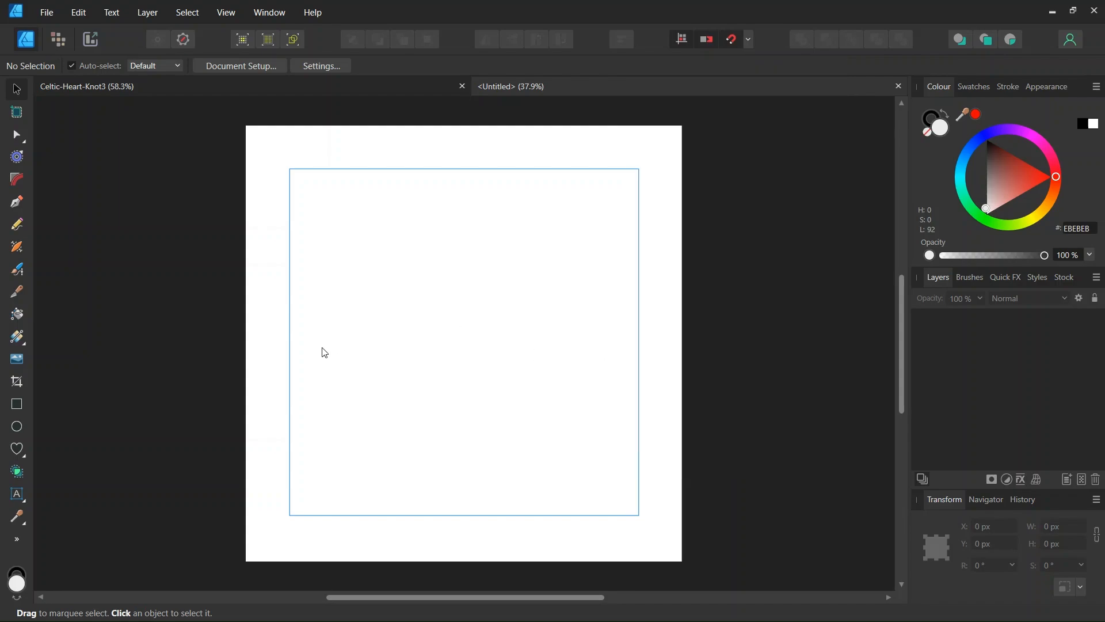
left_click(17, 426)
left_click(80, 68)
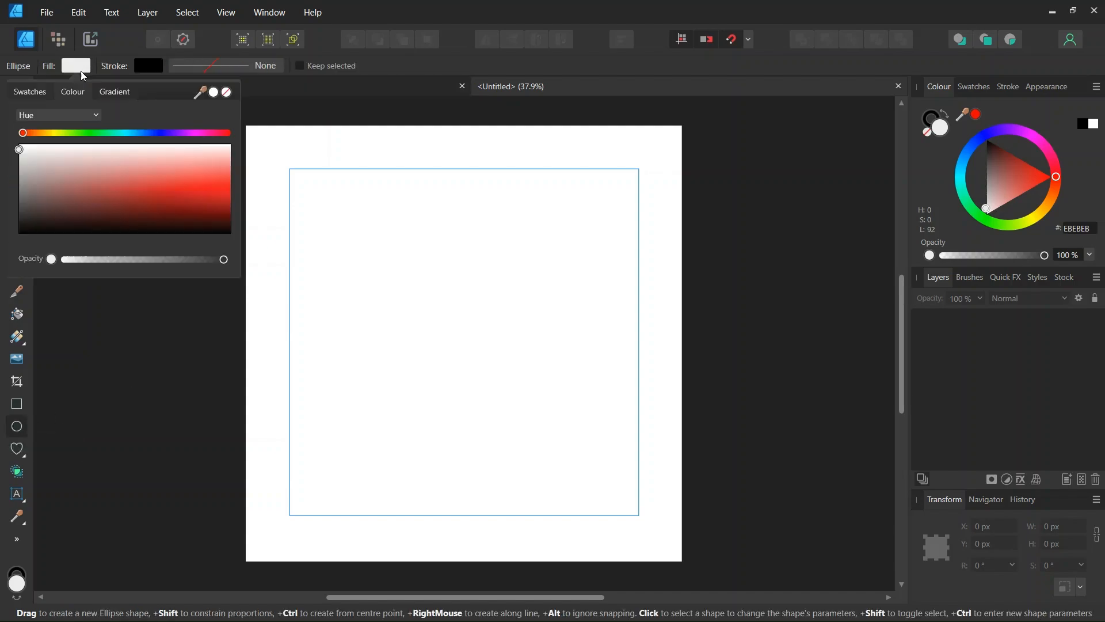
left_click(228, 93)
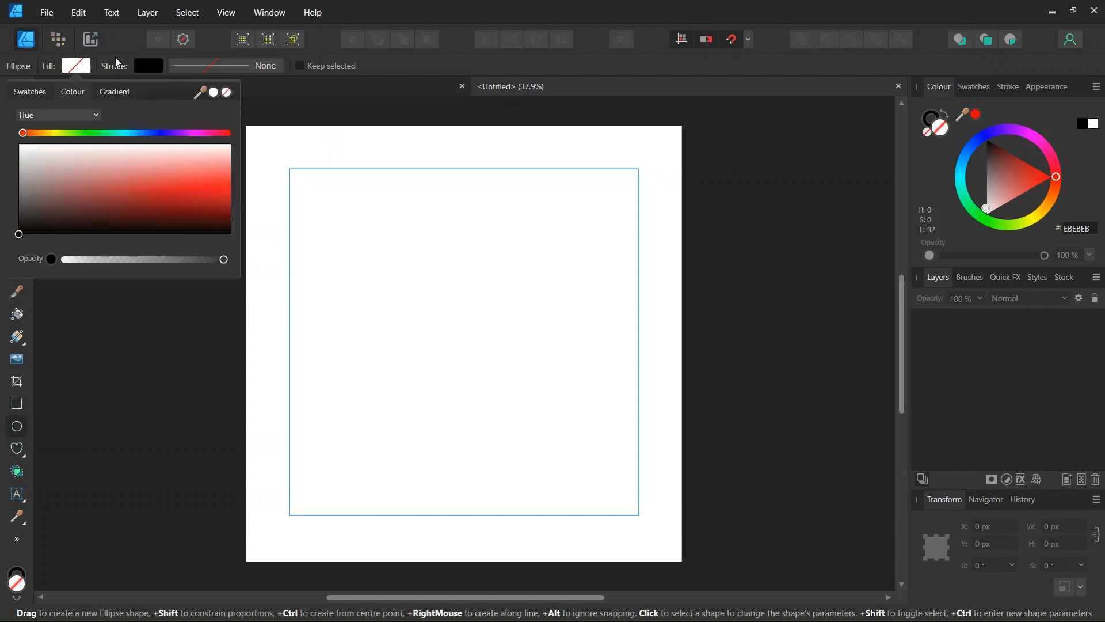
left_click(219, 69)
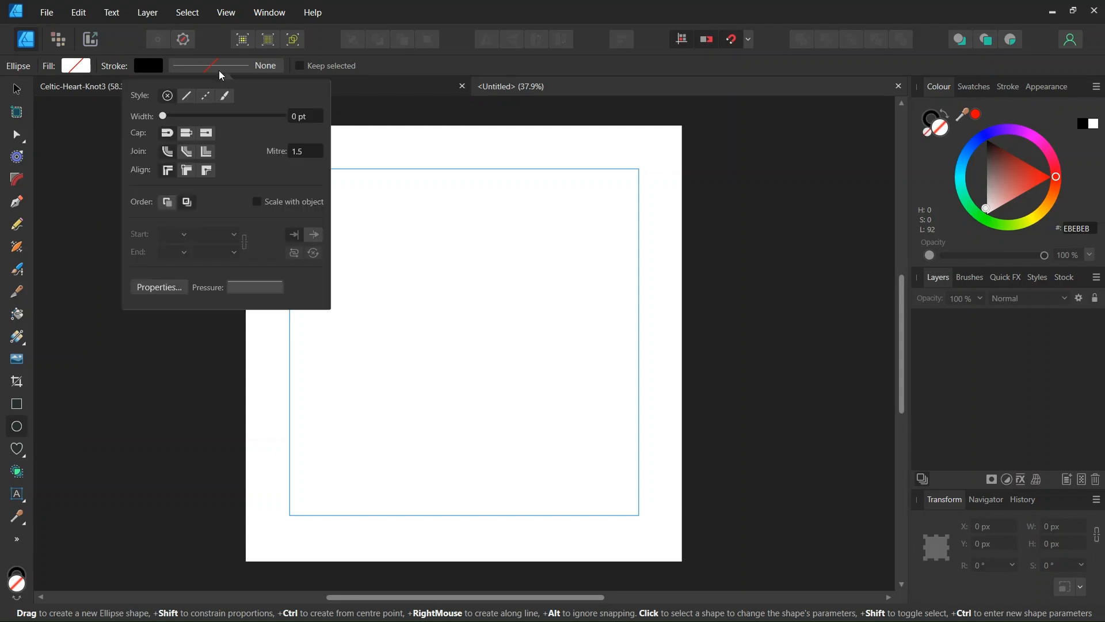
left_click(303, 117)
type("20")
key("Return")
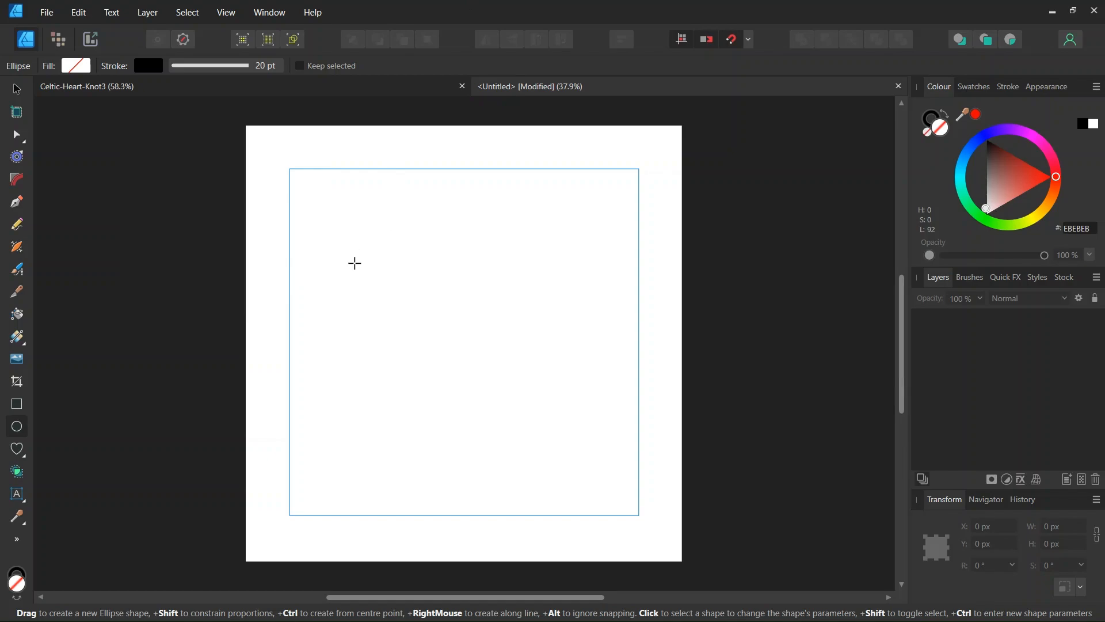
Step: Draw a circle about 849 px in diameter and place it horizontally centred in the lower half of the page
left_click_drag(337, 252, 544, 420)
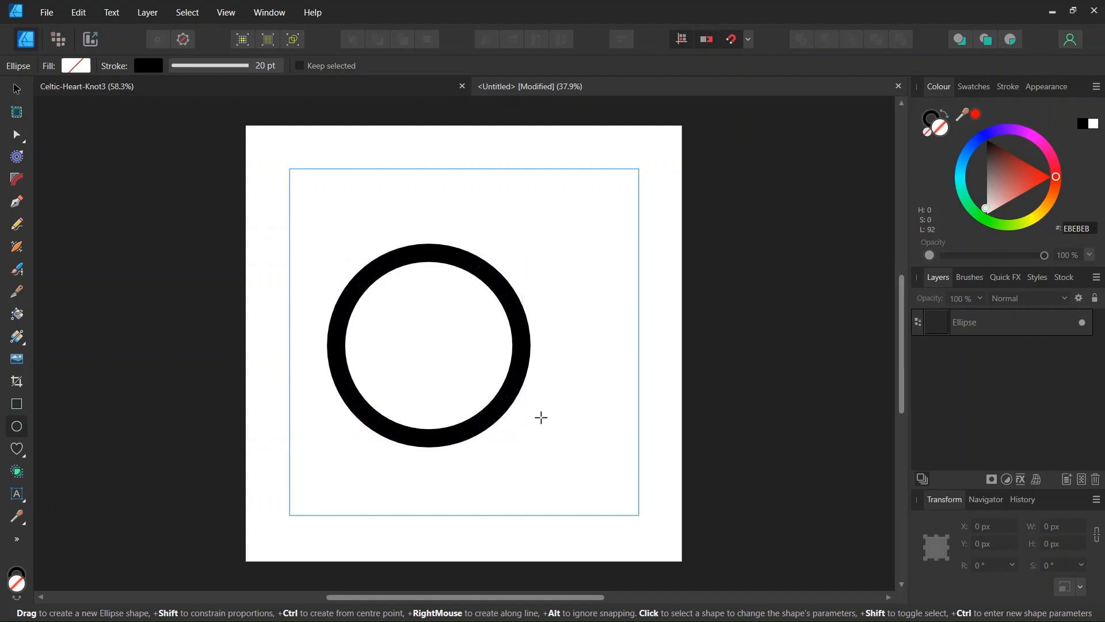
left_click(17, 89)
left_click(358, 277)
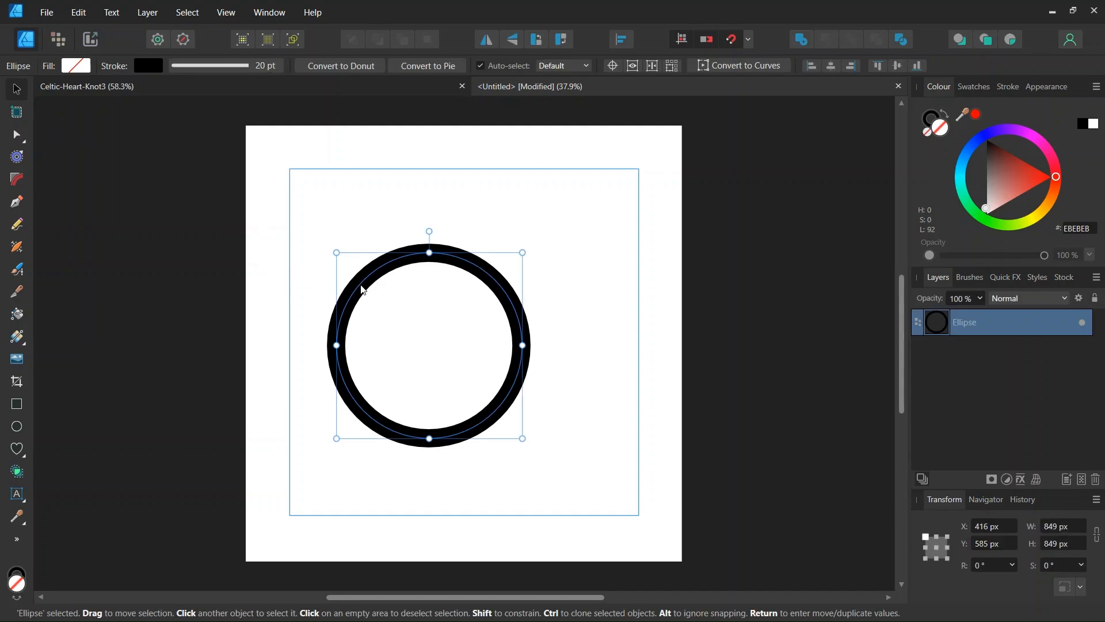
left_click_drag(362, 290, 394, 291)
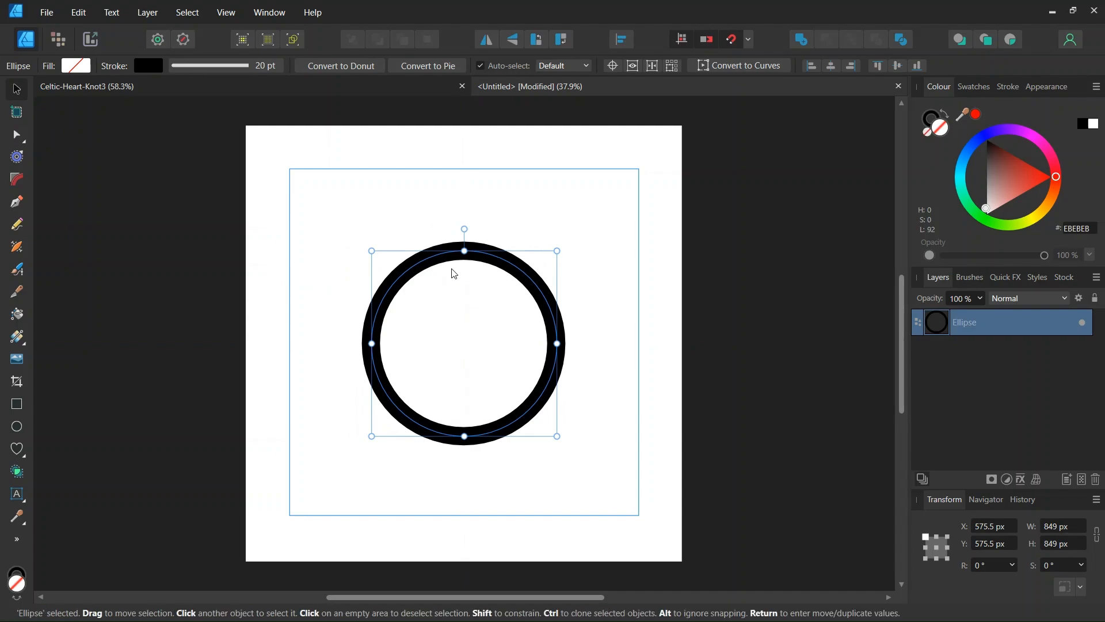
left_click_drag(457, 264, 460, 321)
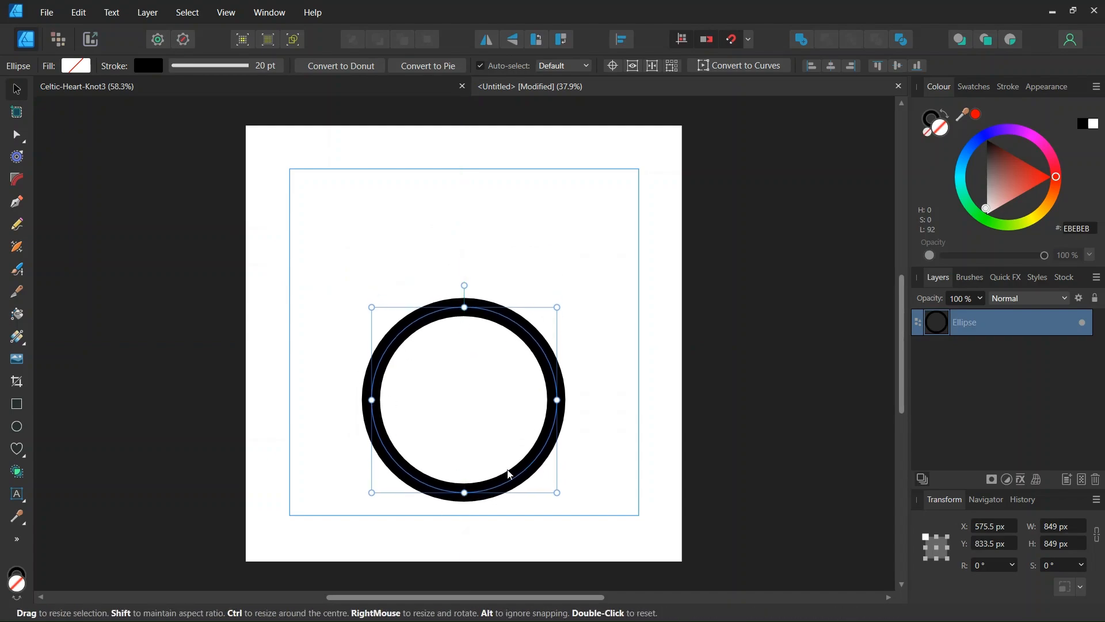
Step: Show the circle's transform origin and move it straight up to just inside the ring's upper edge, at about Y 936 px
scroll(419, 446, "up", 2)
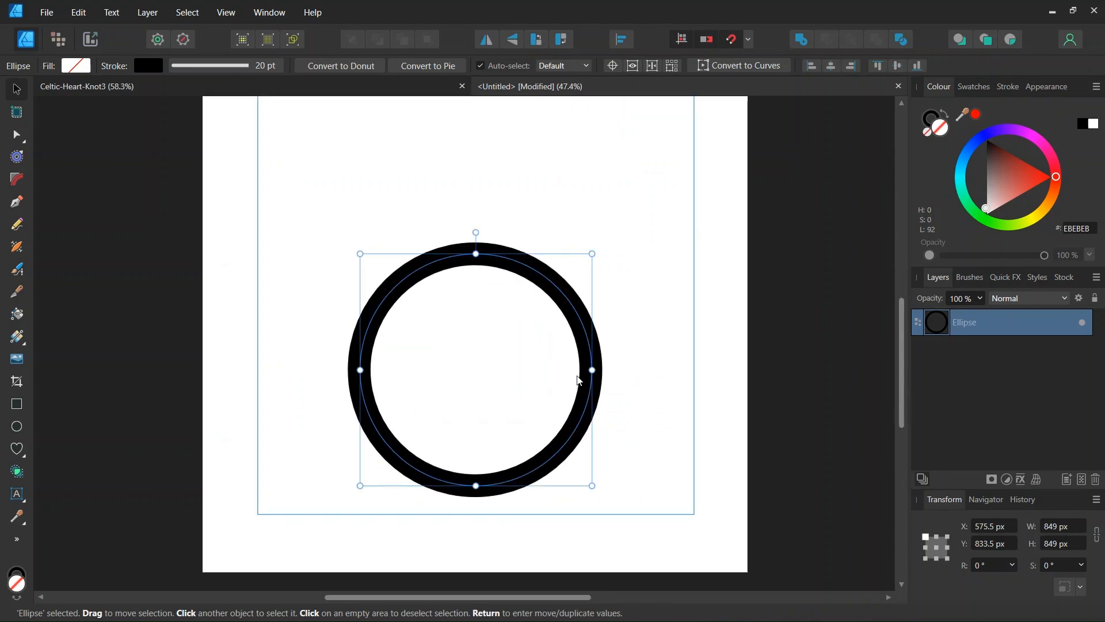
left_click(612, 65)
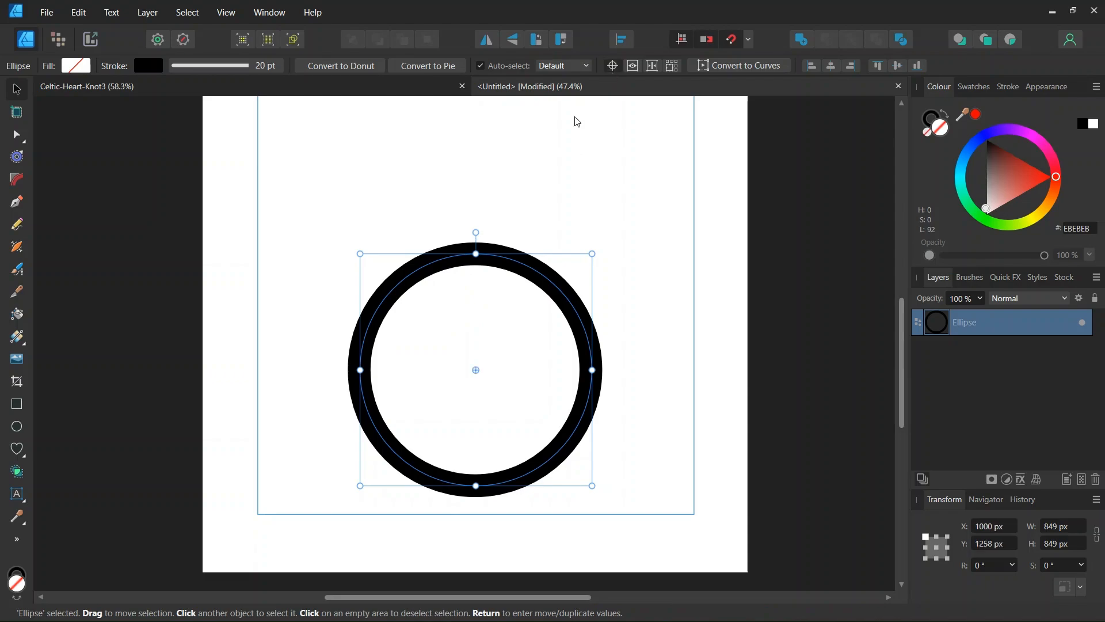
scroll(365, 347, "up", 1)
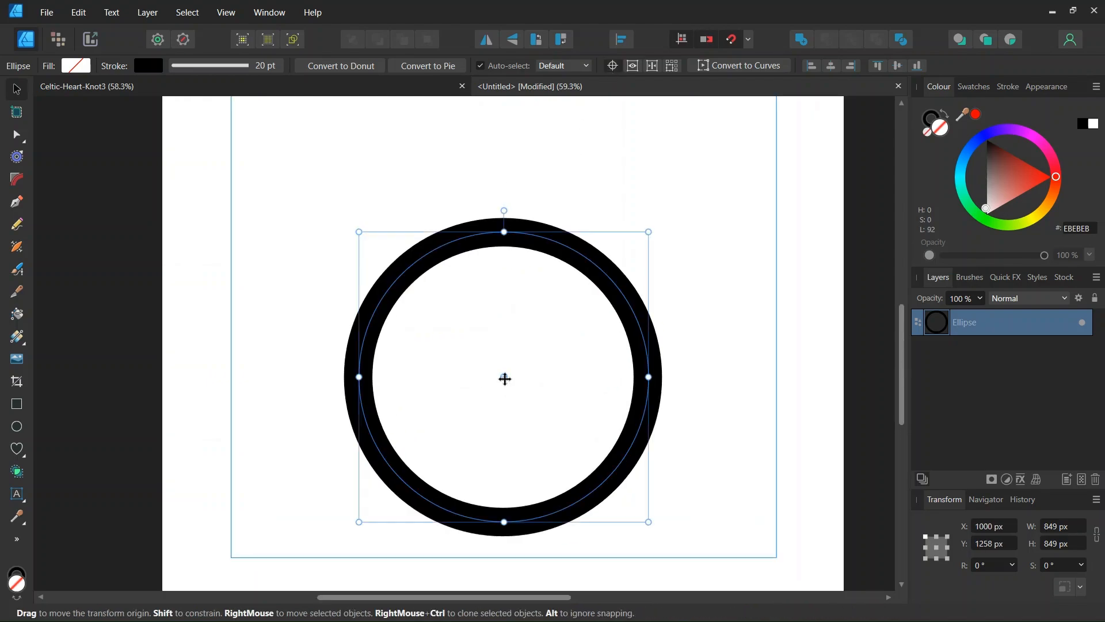
left_click_drag(505, 378, 504, 267)
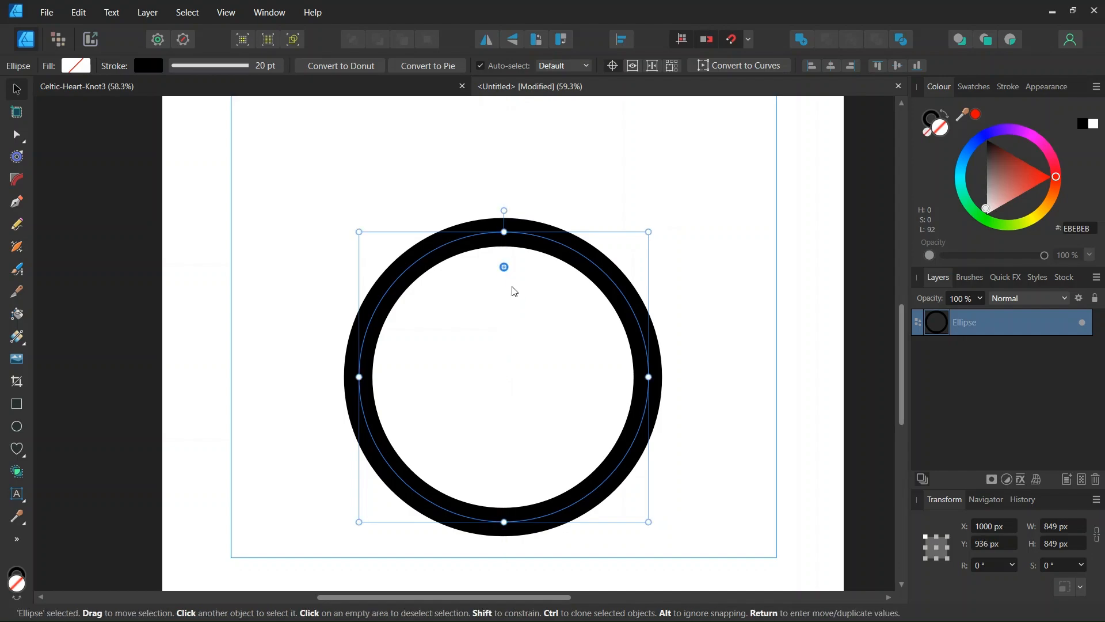
scroll(513, 291, "up", 1)
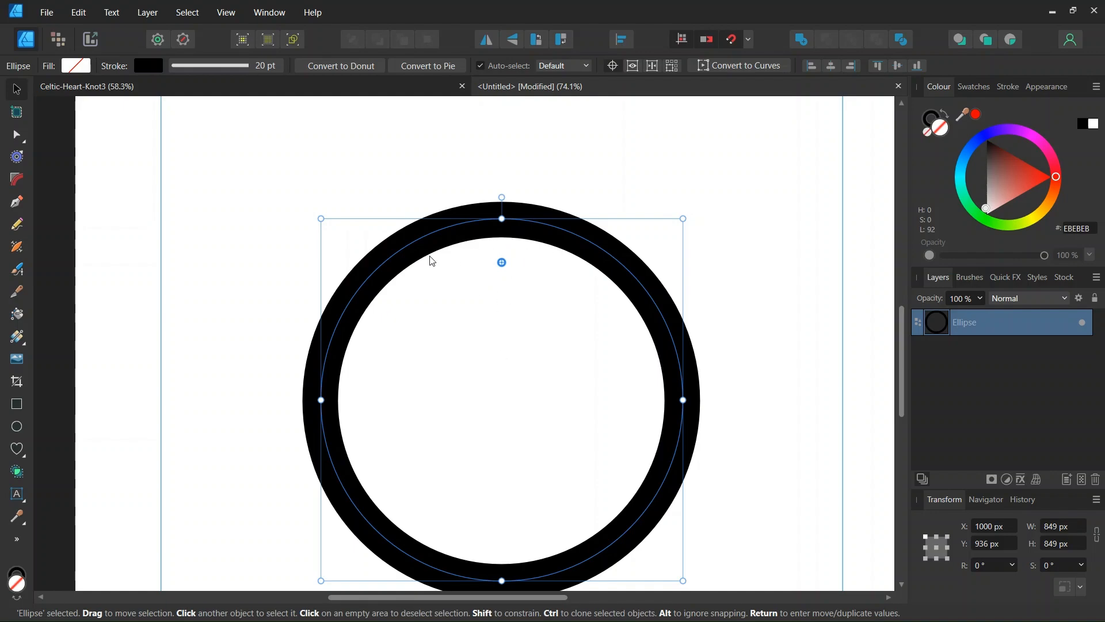
scroll(502, 356, "down", 2)
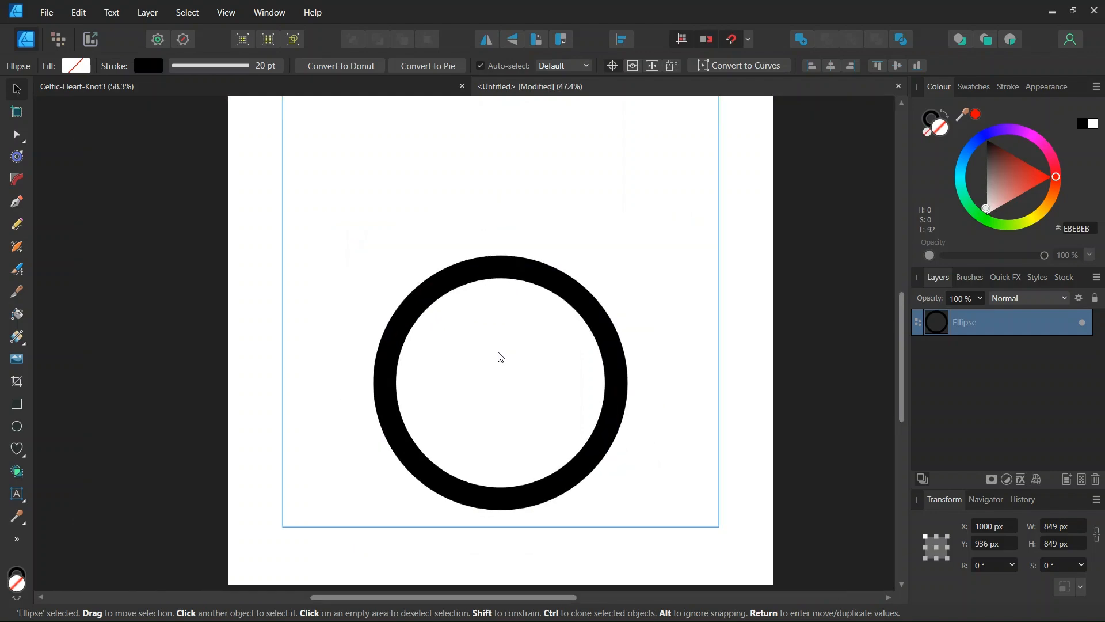
Step: Duplicate the circle around its transform origin with 2 copies at a rotation of 120°, and clear the selection
key("Return")
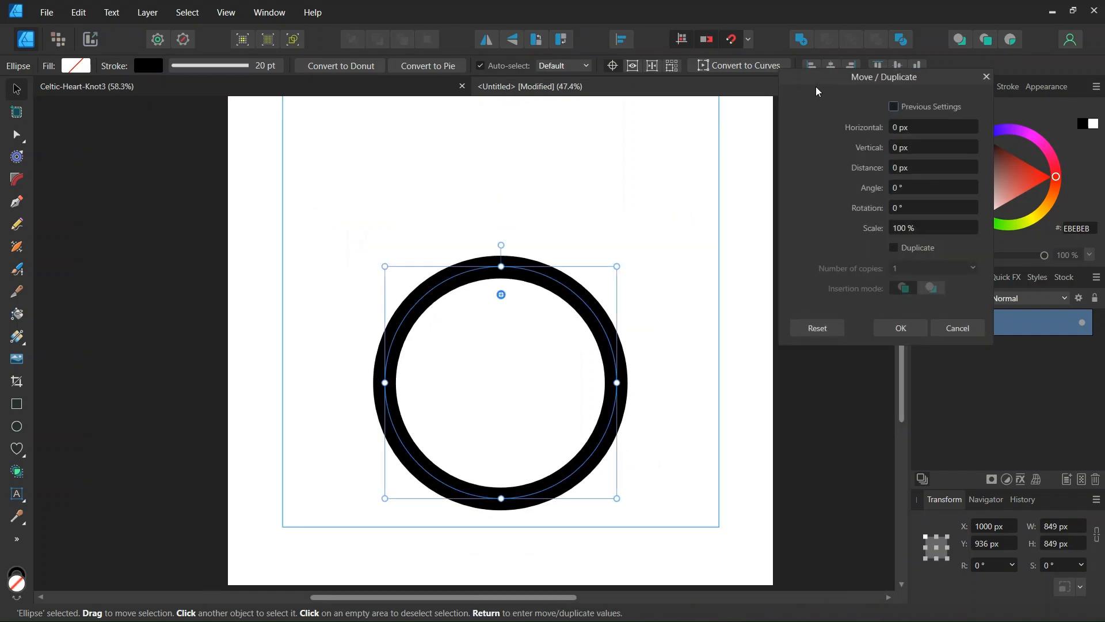
left_click_drag(828, 74, 738, 103)
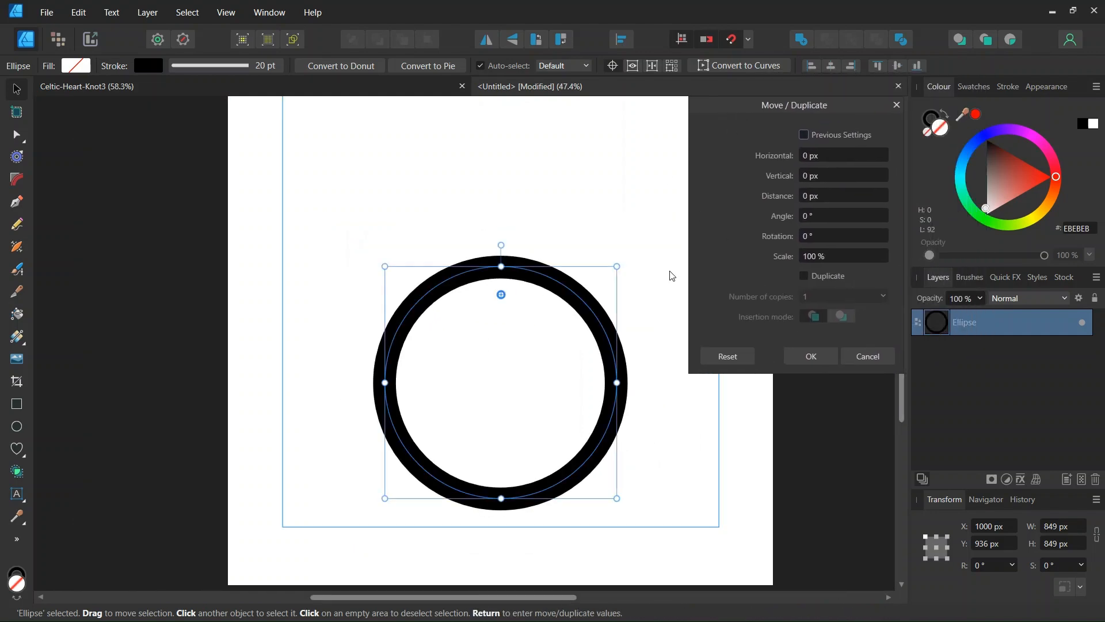
left_click(804, 277)
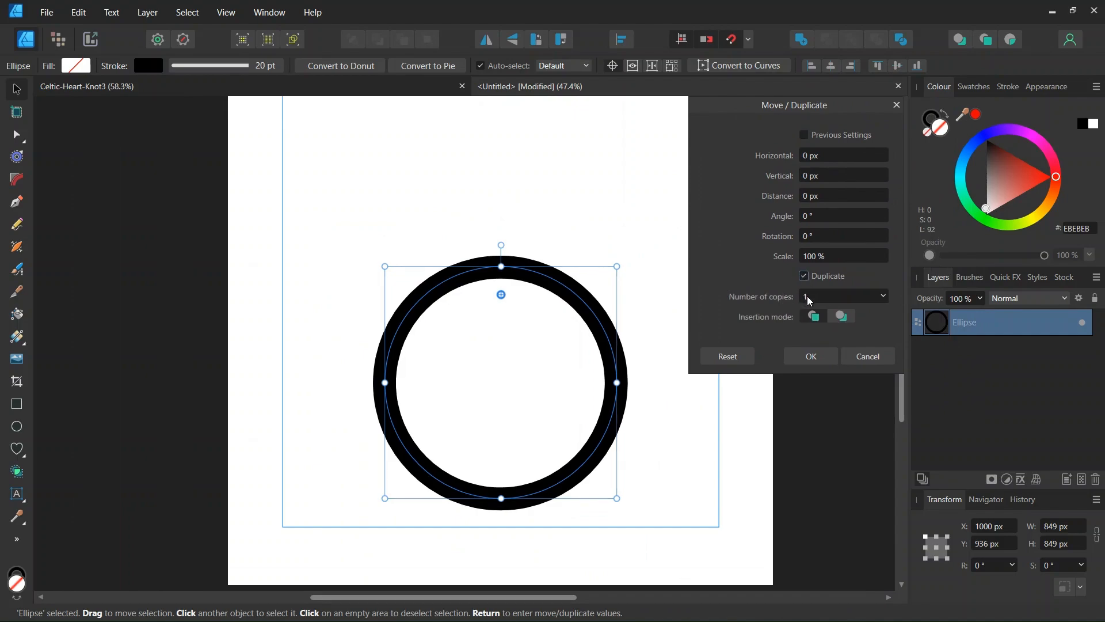
left_click(808, 296)
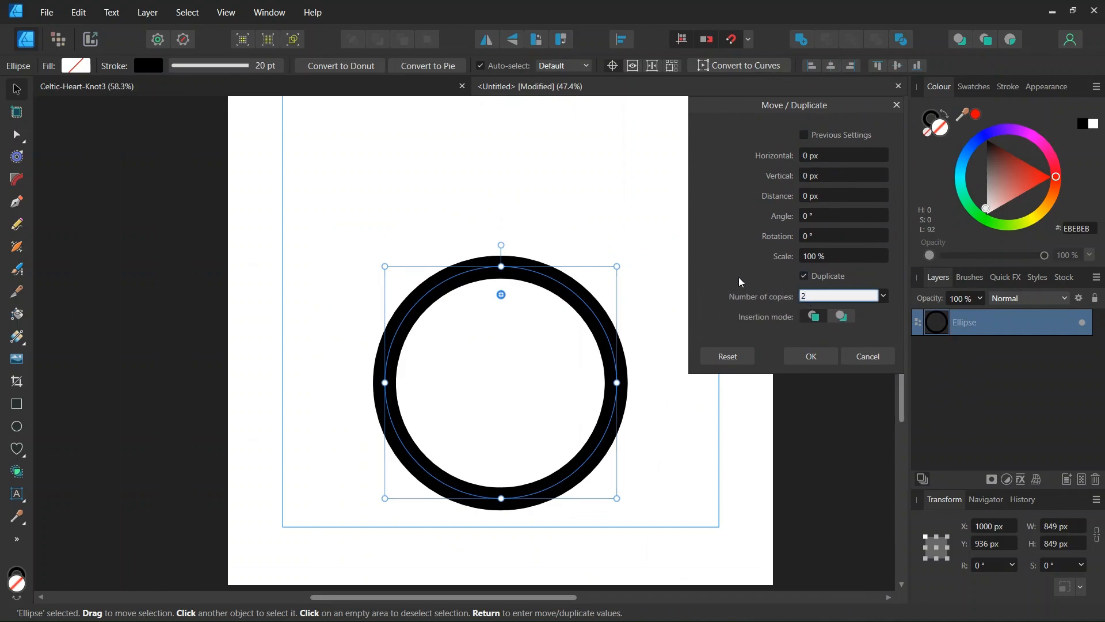
left_click(815, 242)
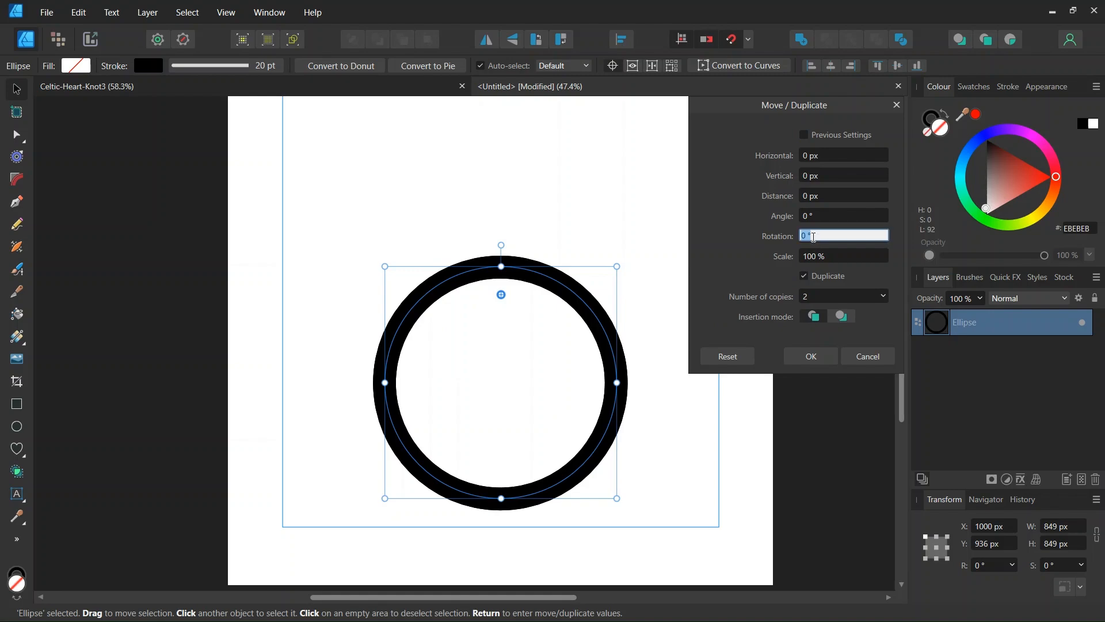
type("120")
key("Return")
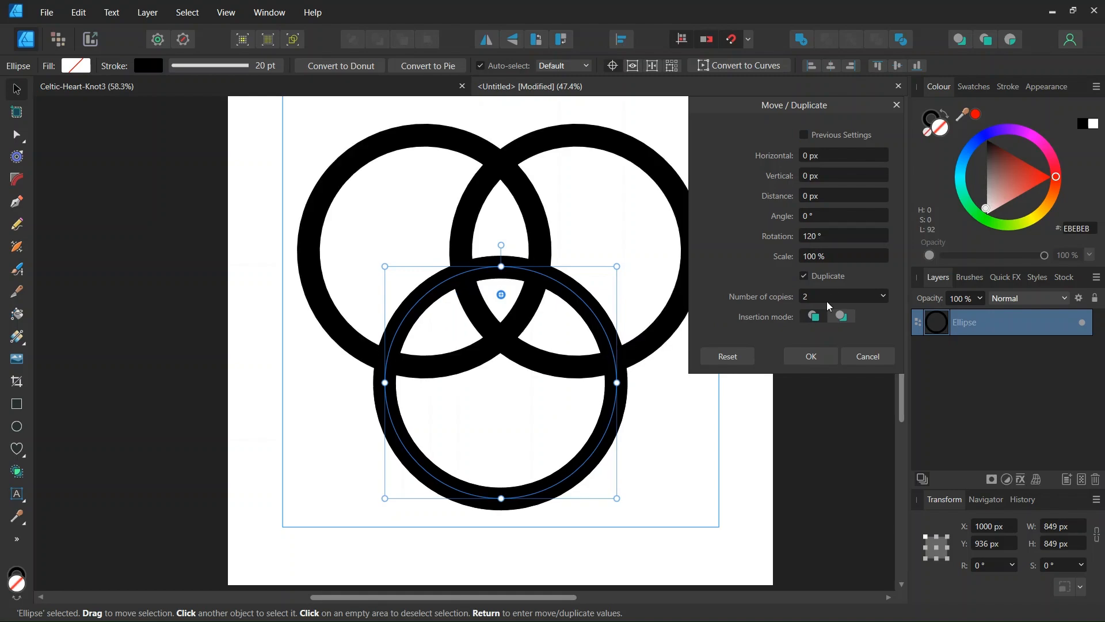
left_click(812, 357)
scroll(632, 296, "down", 1, "ctrl")
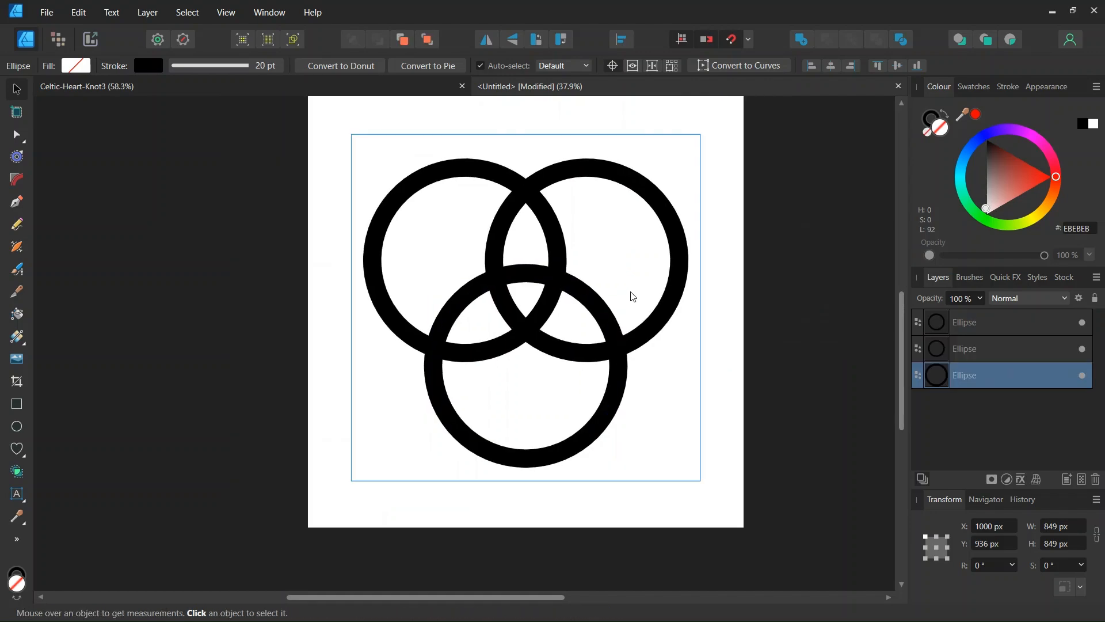
left_click(684, 399)
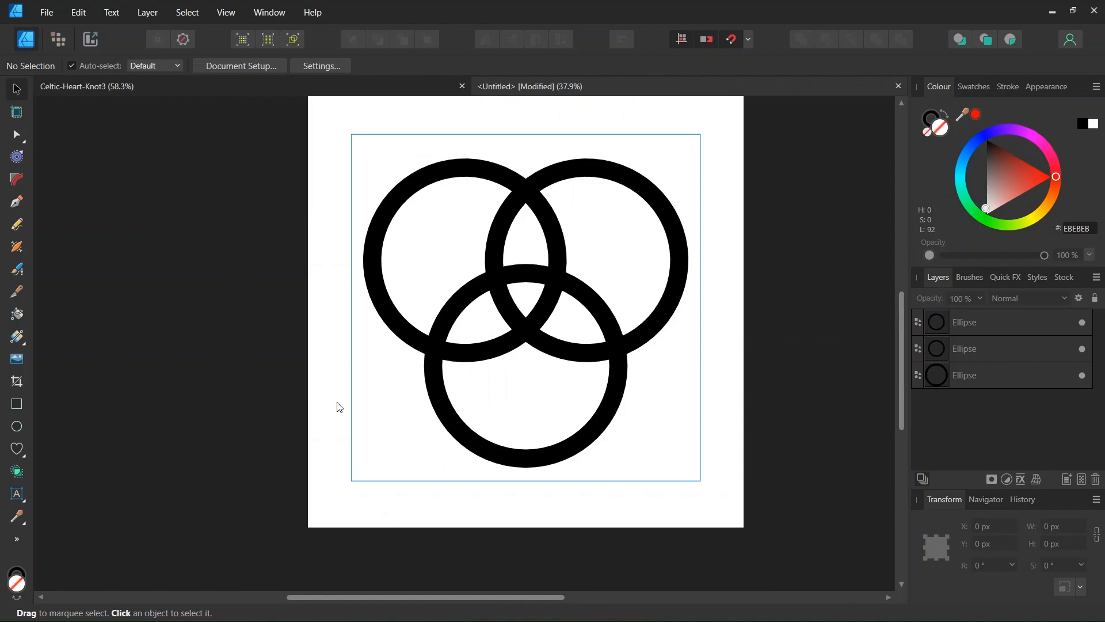
Step: Draw a heart about 894 by 671 px and move it over the overlapping centre of the three circles
left_click(13, 450)
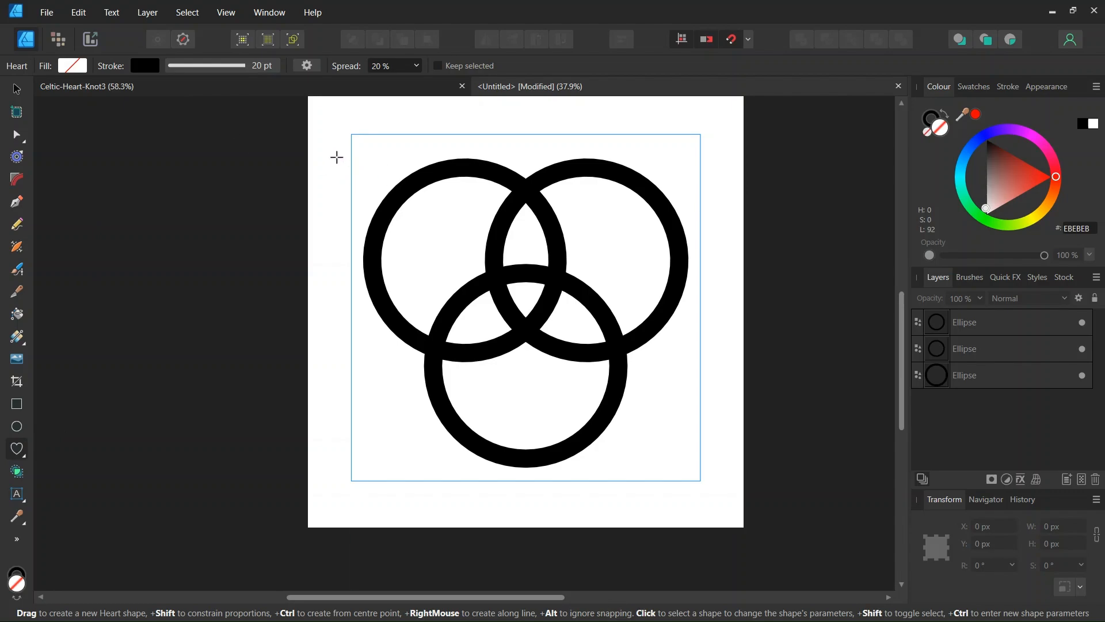
mouse_move(336, 157)
left_mouse_down()
mouse_move(481, 271)
mouse_move(489, 290)
mouse_move(518, 299)
mouse_move(524, 316)
left_mouse_up()
left_click(16, 88)
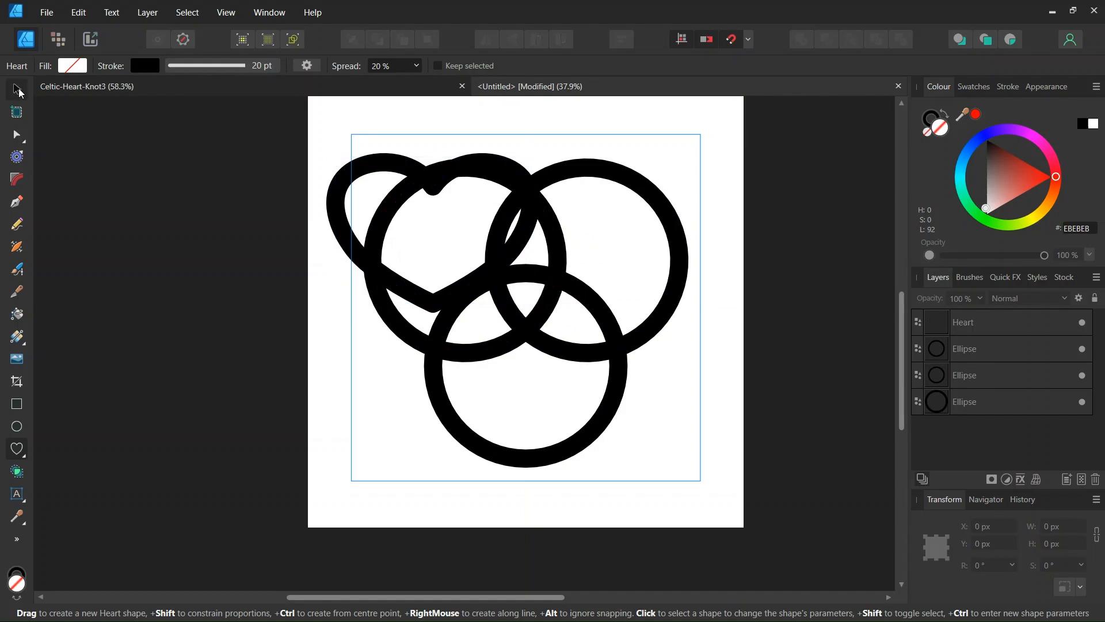
left_click(368, 168)
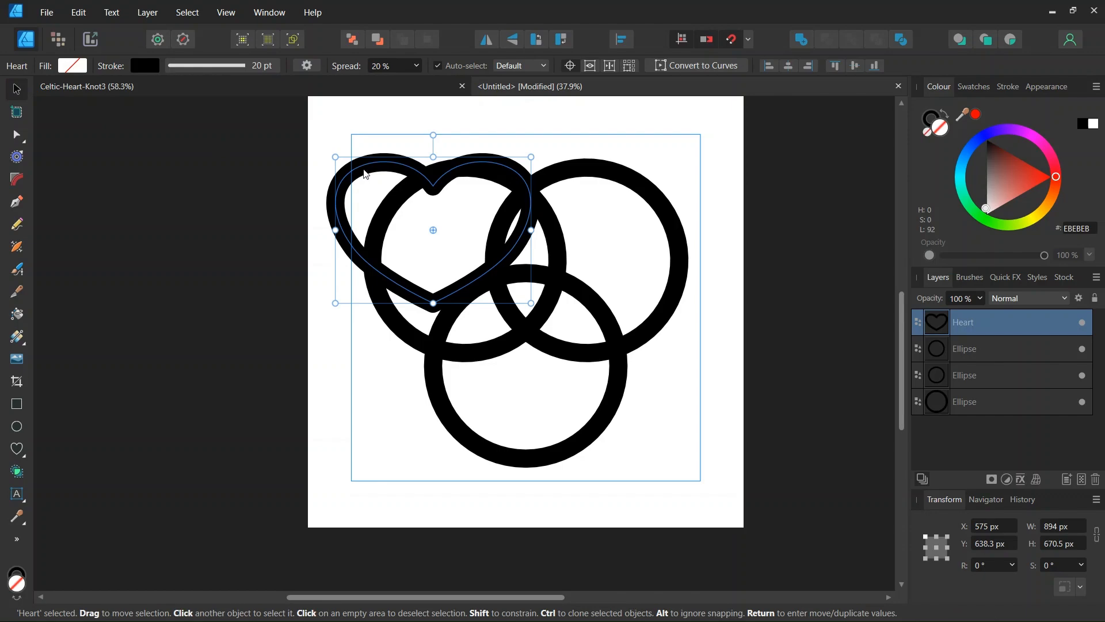
left_click_drag(371, 177, 516, 254)
scroll(596, 299, "up", 1)
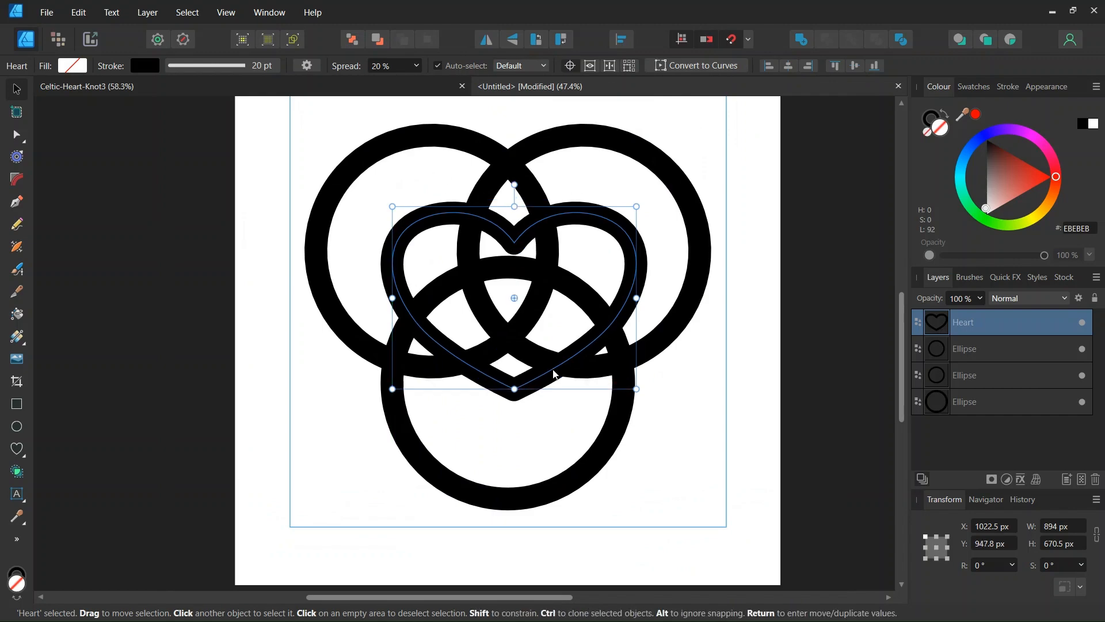
Step: Set the heart's spread to 14% and move the heart to the circles' horizontal centre, at X 1000 px and about Y 961 px
left_click(416, 65)
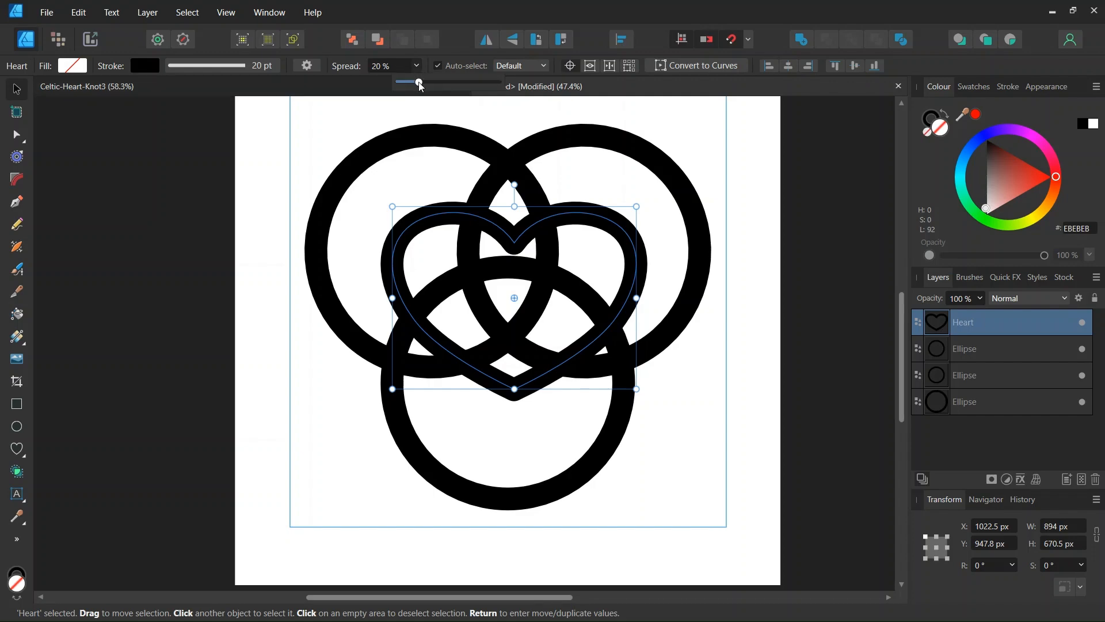
left_click_drag(419, 82, 413, 84)
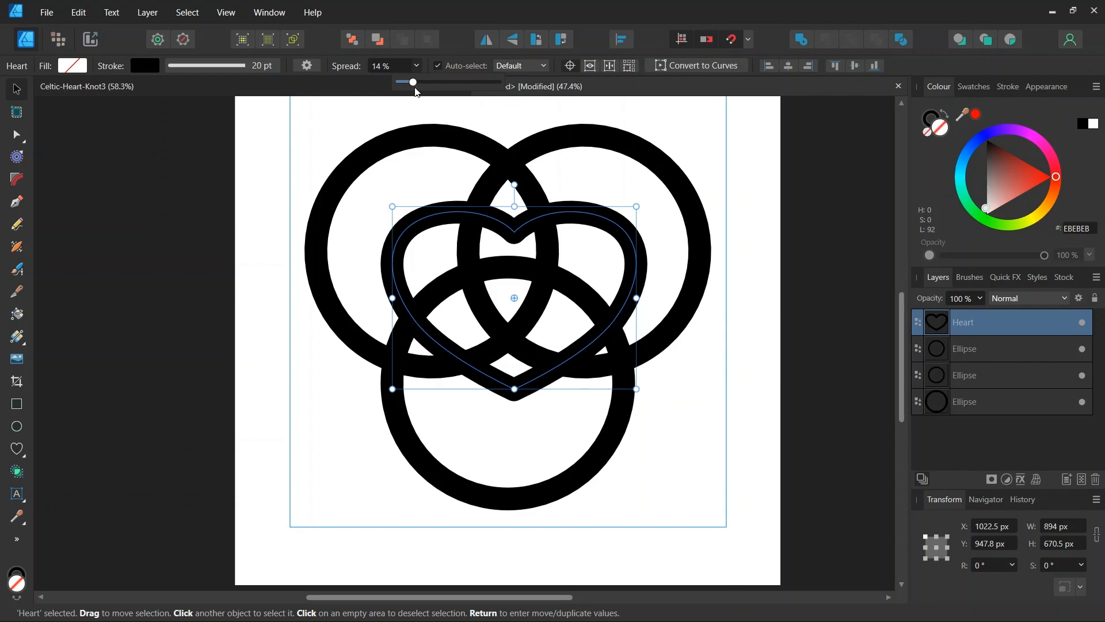
left_click_drag(522, 239, 515, 235)
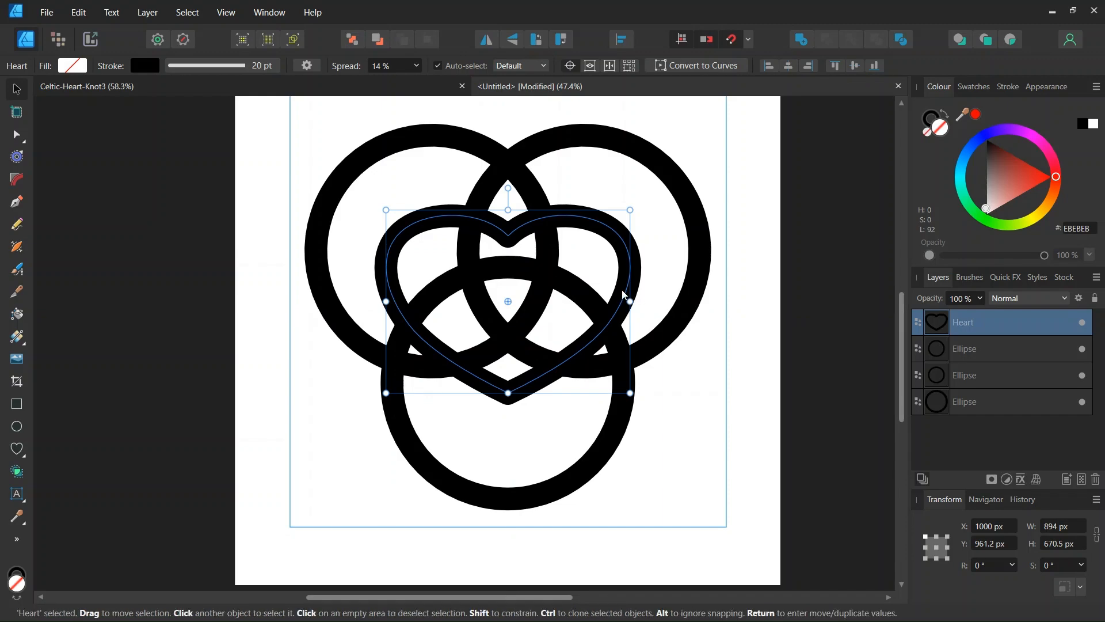
Step: Narrow the heart symmetrically about its centre to about 762 px wide, reduce its width slightly more, and clear the selection
scroll(631, 302, "up", 1)
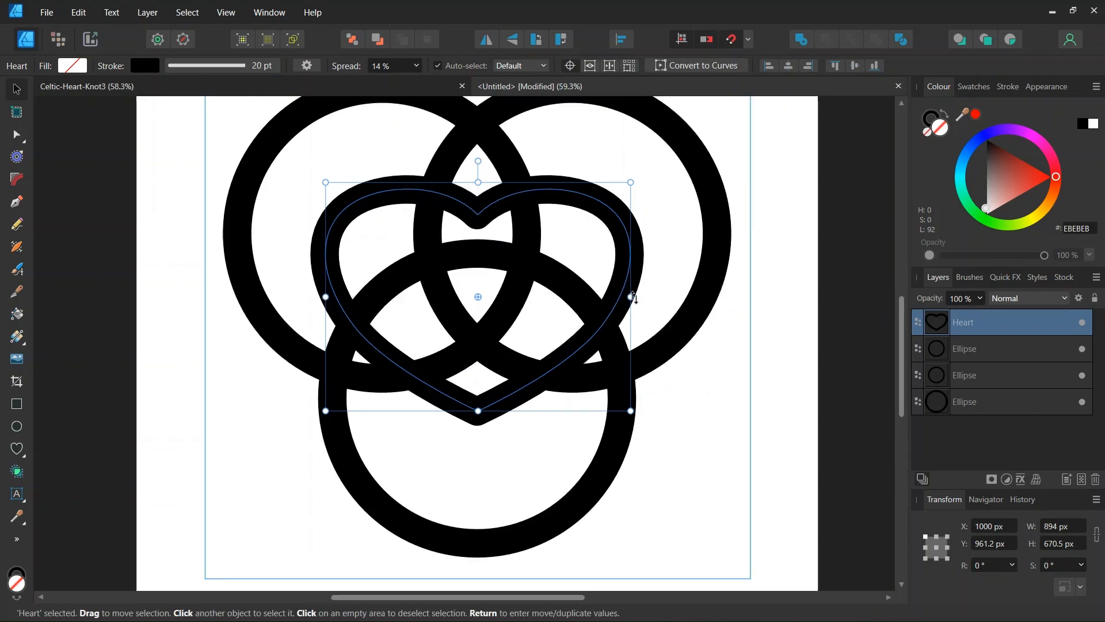
left_click_drag(631, 298, 608, 298)
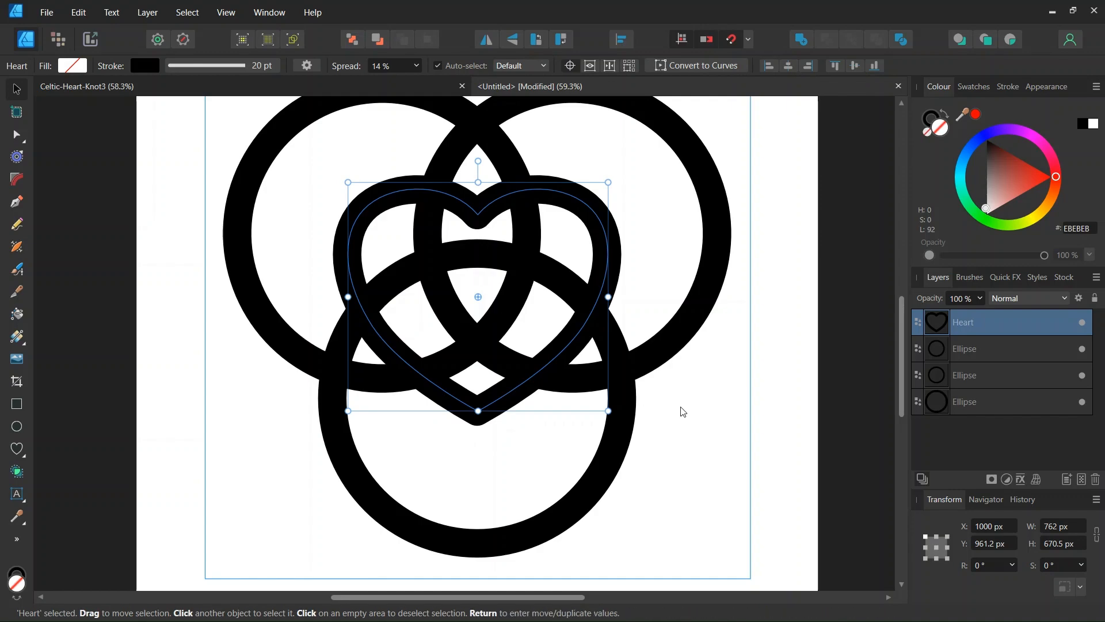
left_click(691, 419)
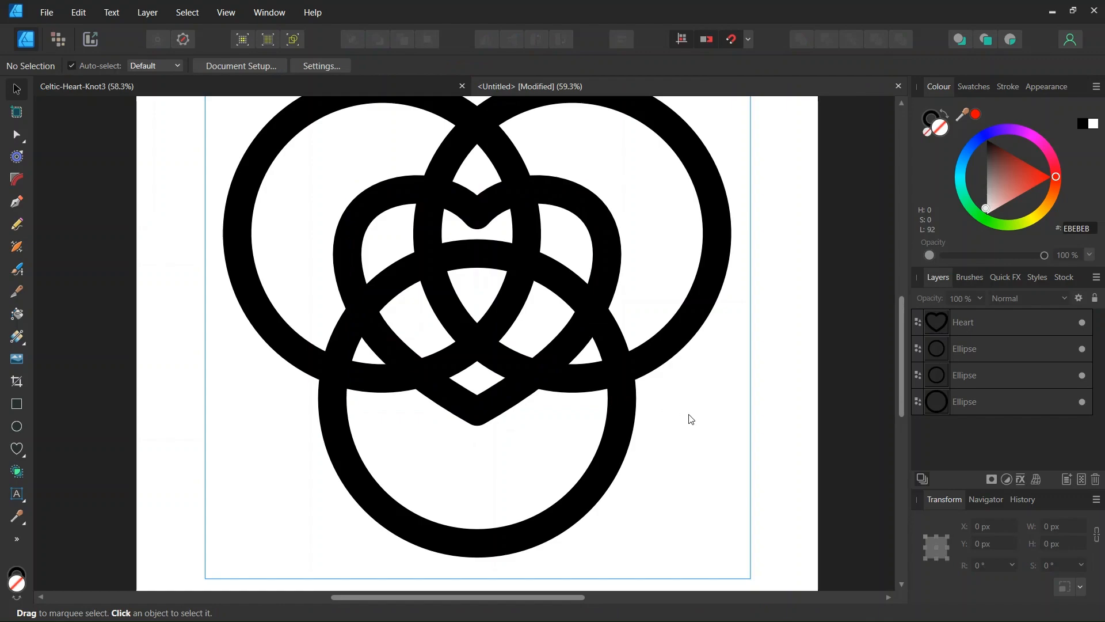
left_click(600, 250)
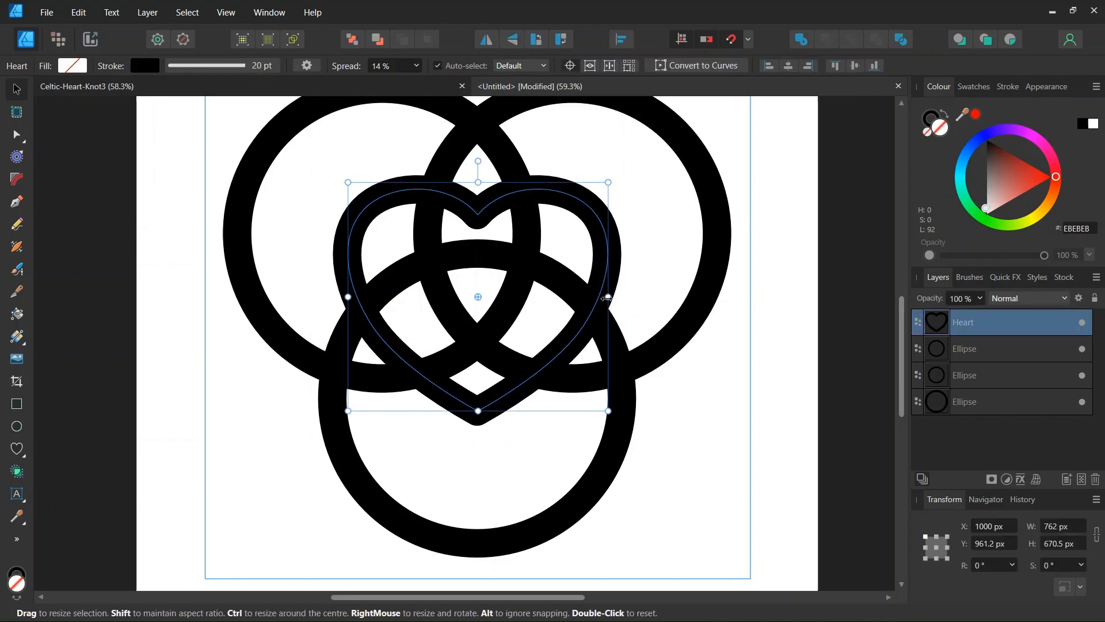
left_click_drag(607, 299, 602, 295)
left_click(670, 371)
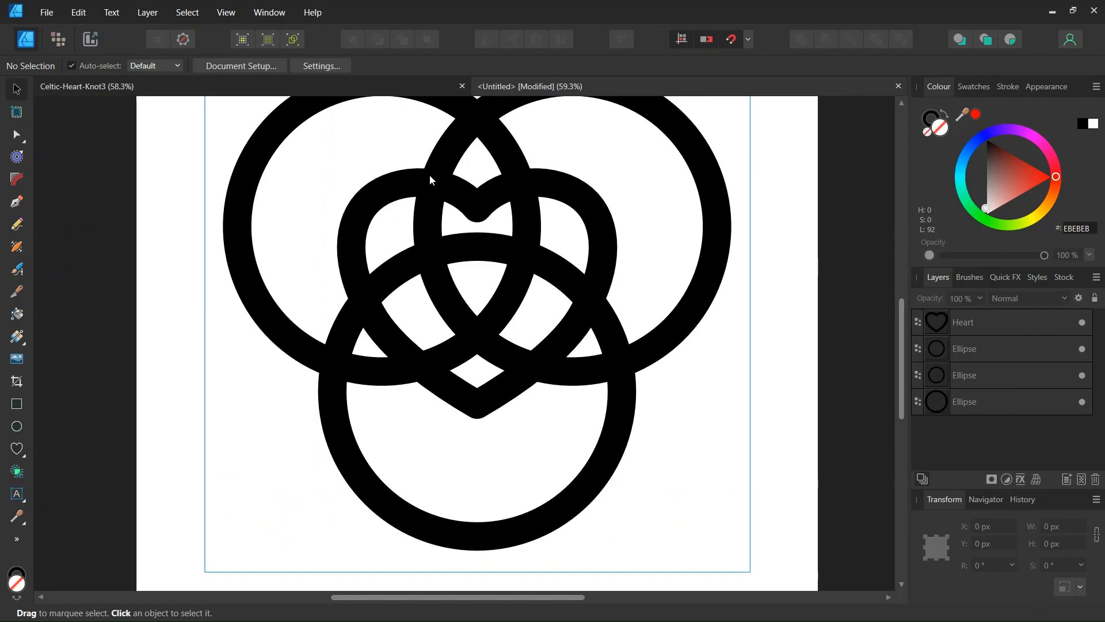
Step: Expand the strokes of the heart and all three circles into filled curves, and check the lower circle's result
scroll(662, 420, "down", 1, "ctrl")
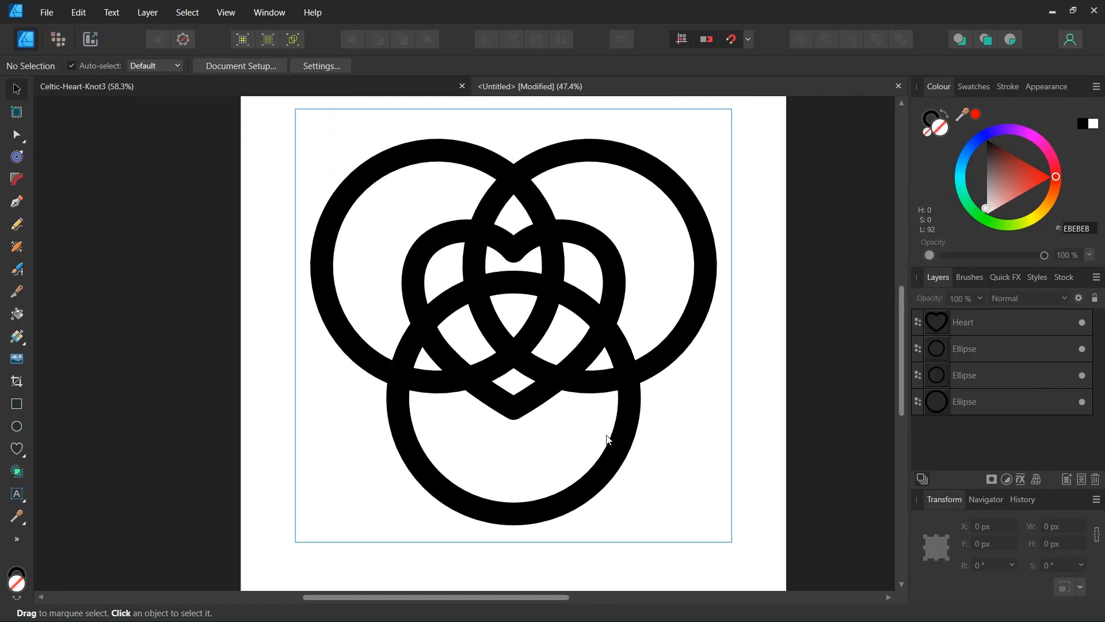
key("ctrl+a")
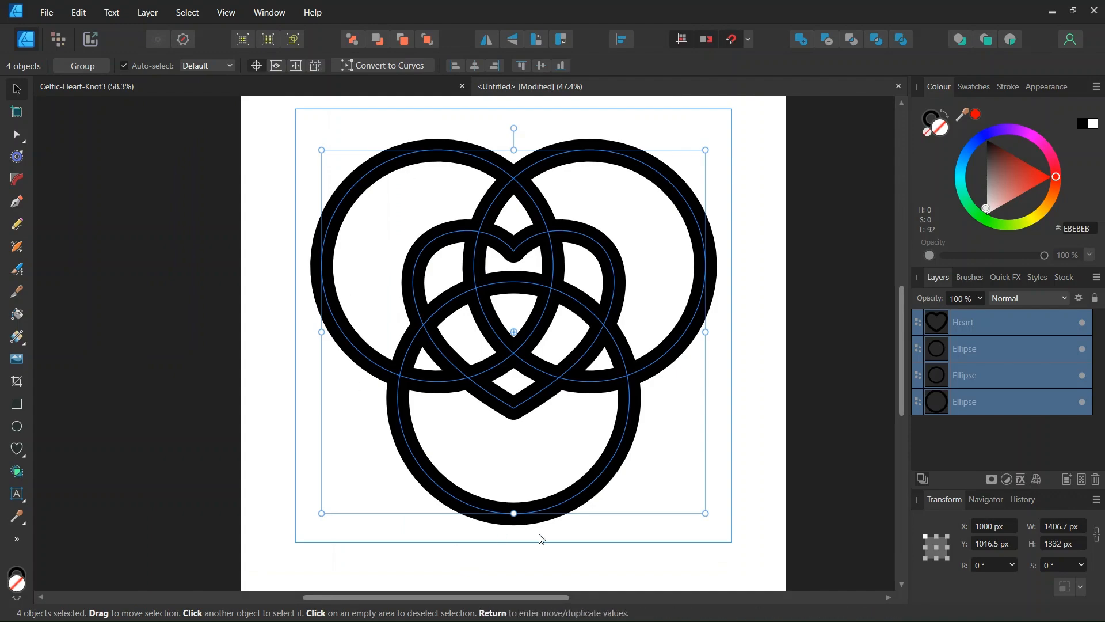
left_click(147, 12)
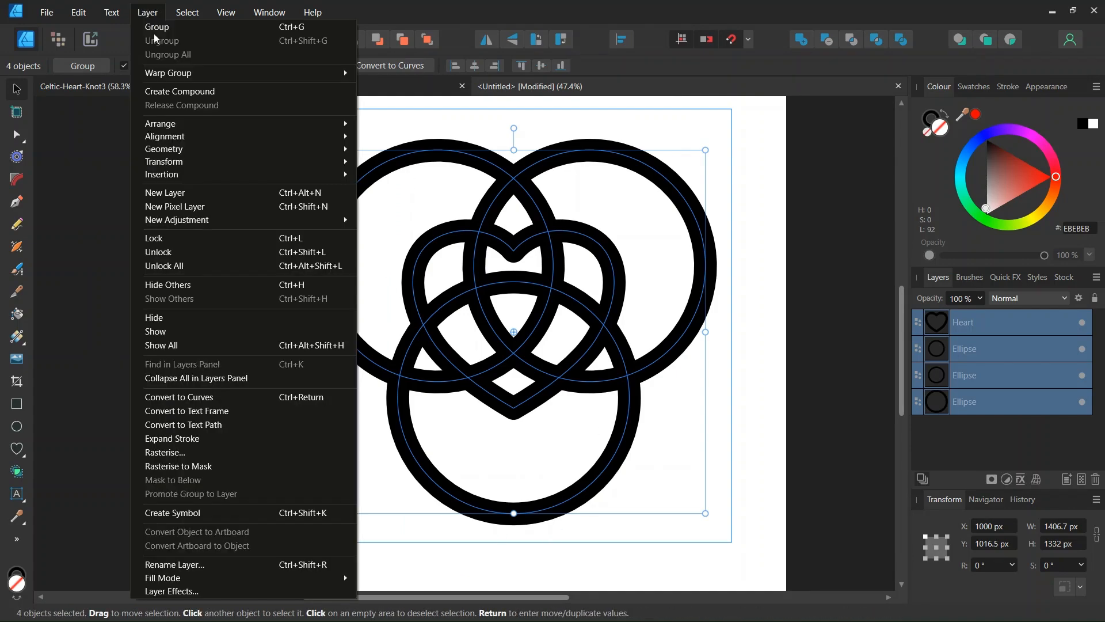
left_click(172, 438)
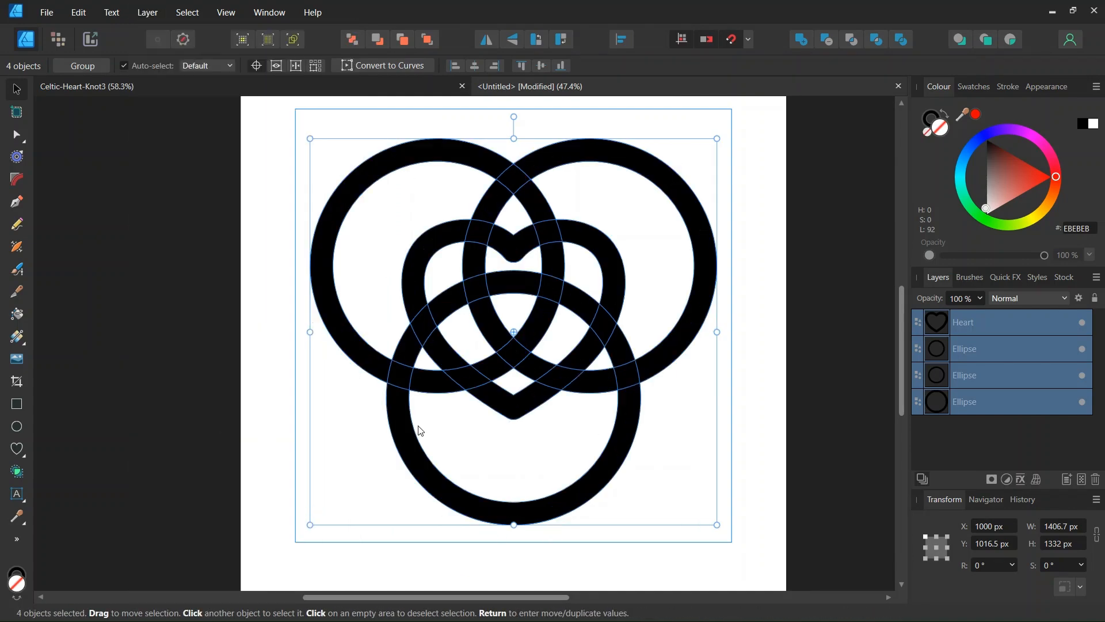
left_click(622, 420)
scroll(623, 424, "up", 2)
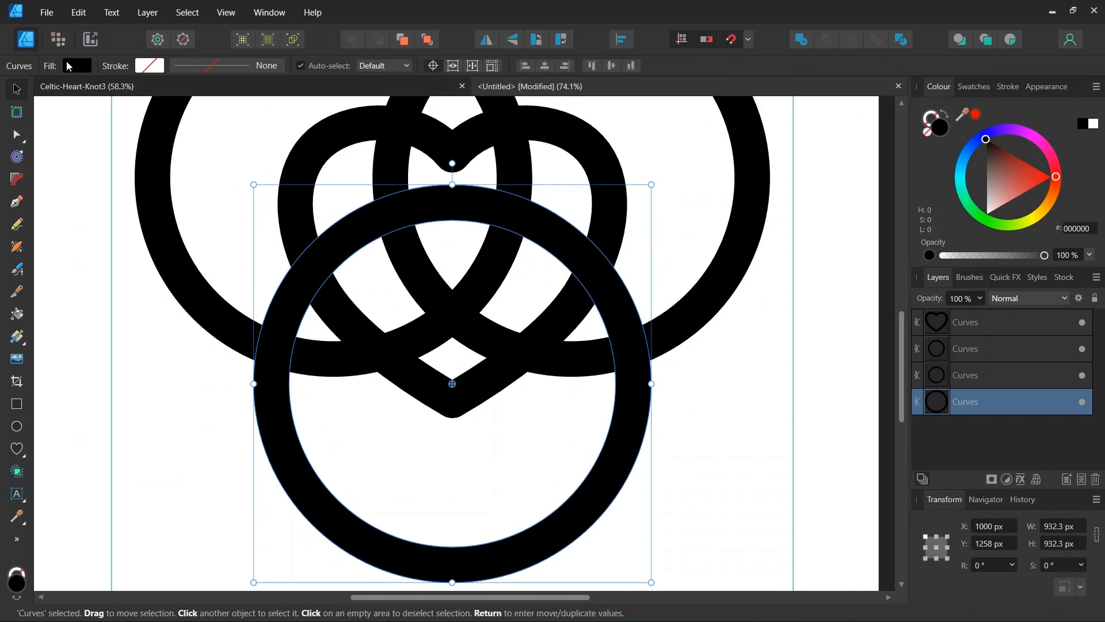
left_click(158, 371)
Step: With nothing selected, set the default colours to no stroke and a black fill
scroll(127, 370, "down", 1)
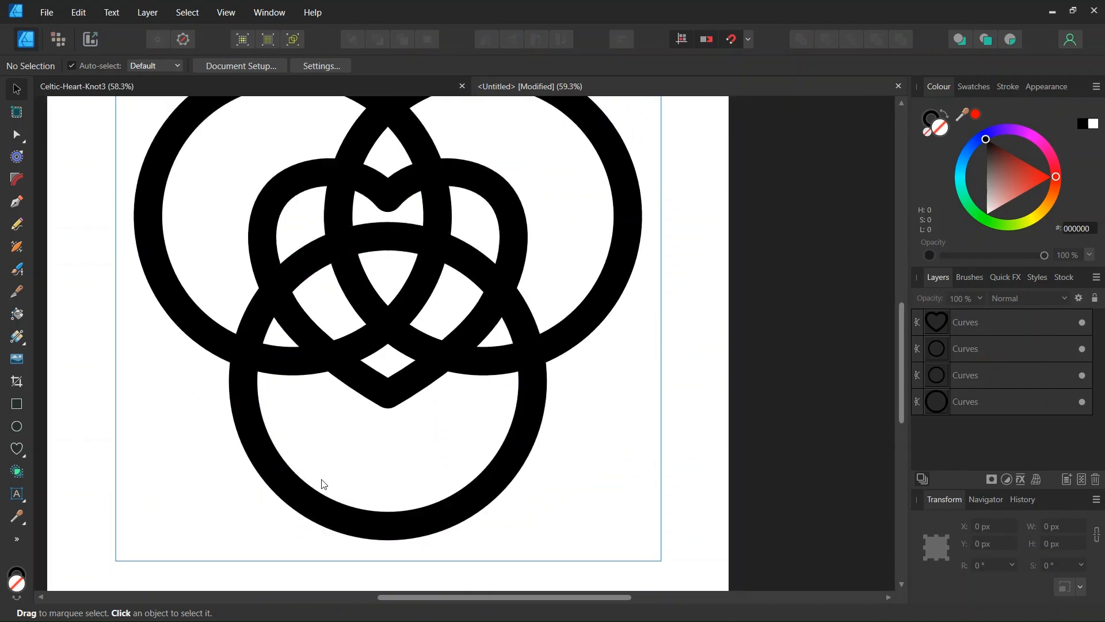
left_click_drag(397, 596, 337, 596)
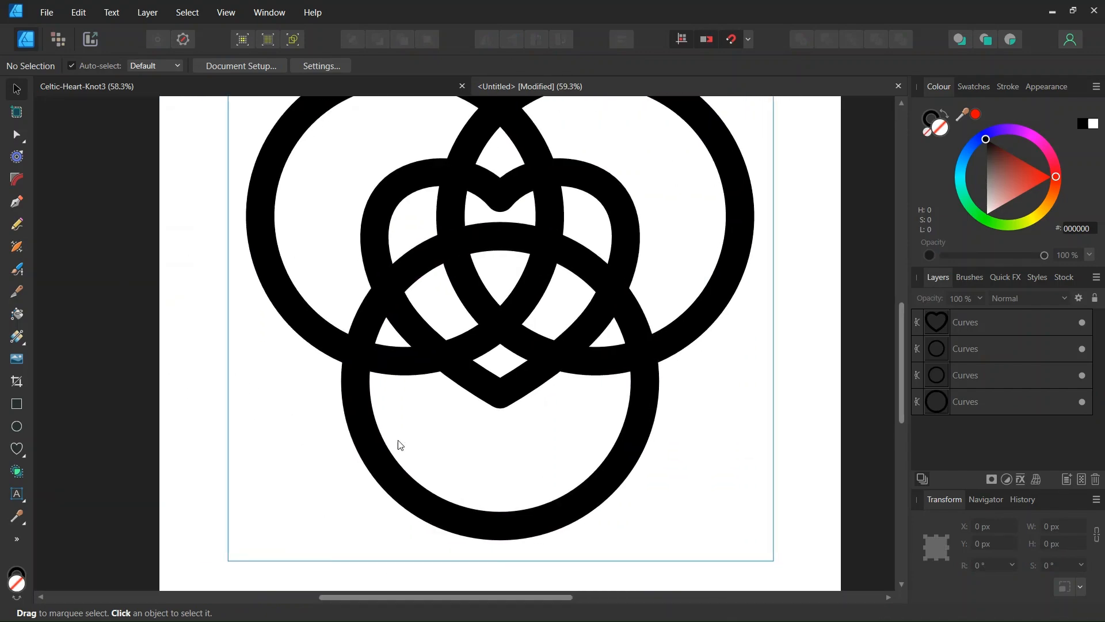
scroll(403, 444, "up", 2)
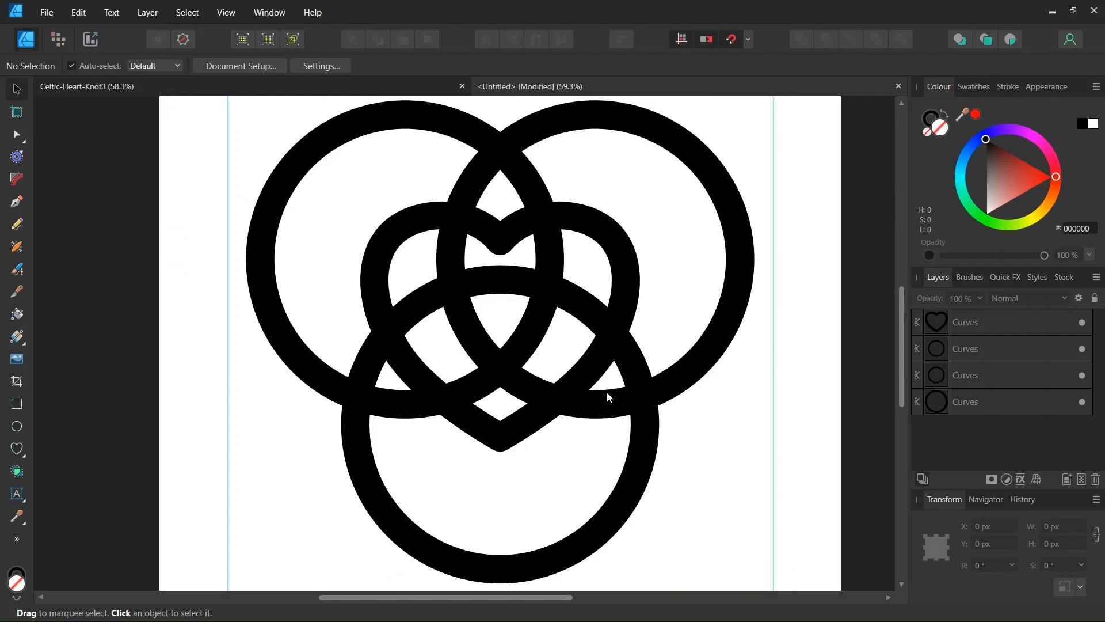
left_click(926, 119)
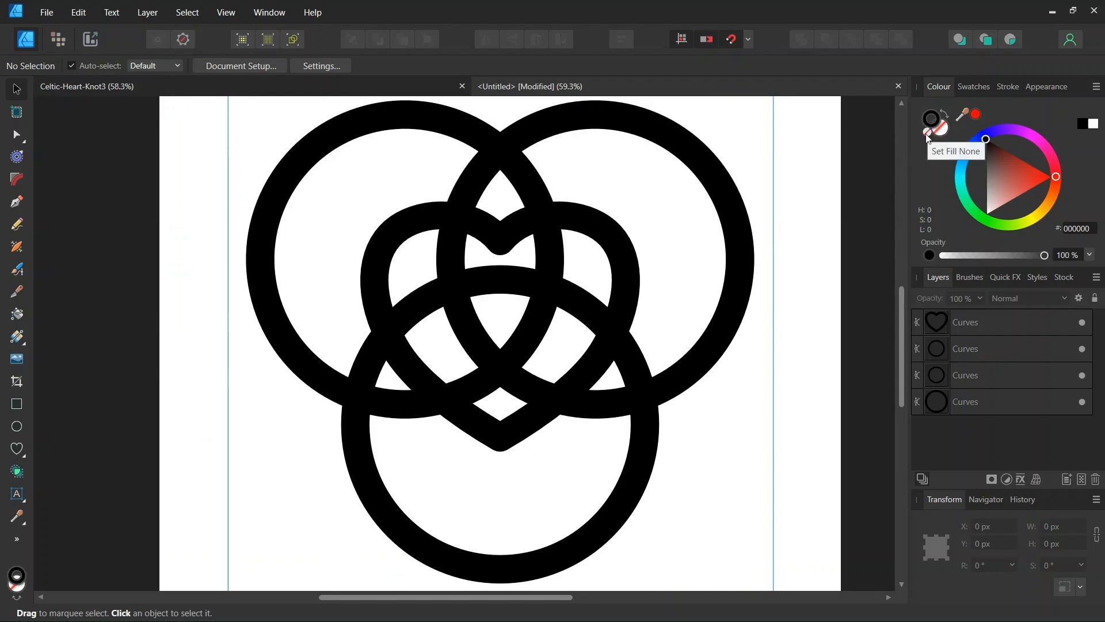
left_click(928, 135)
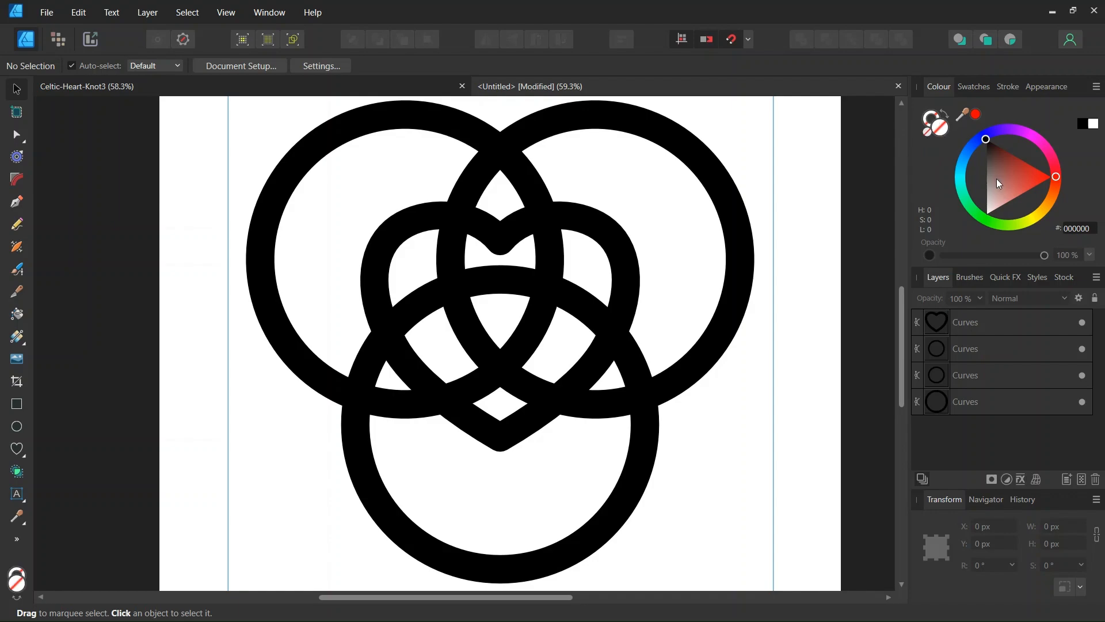
left_click(976, 141)
Step: Select all four curves and delete the outer arcs of the three circles with the Shape Builder tool's subtract action
scroll(757, 171, "down", 2)
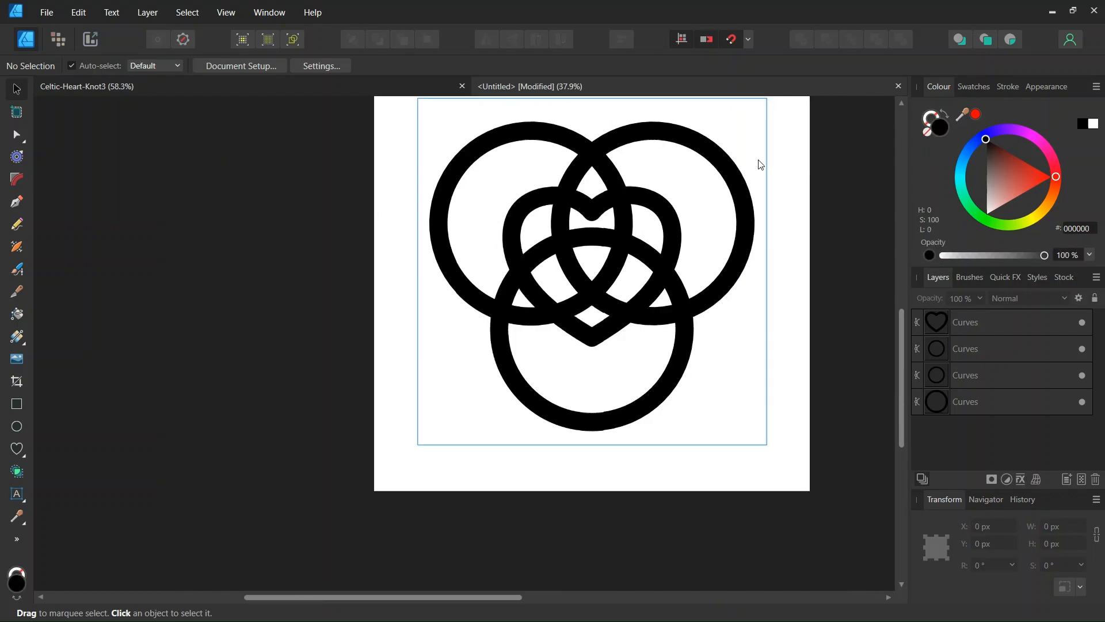
key("ctrl+a")
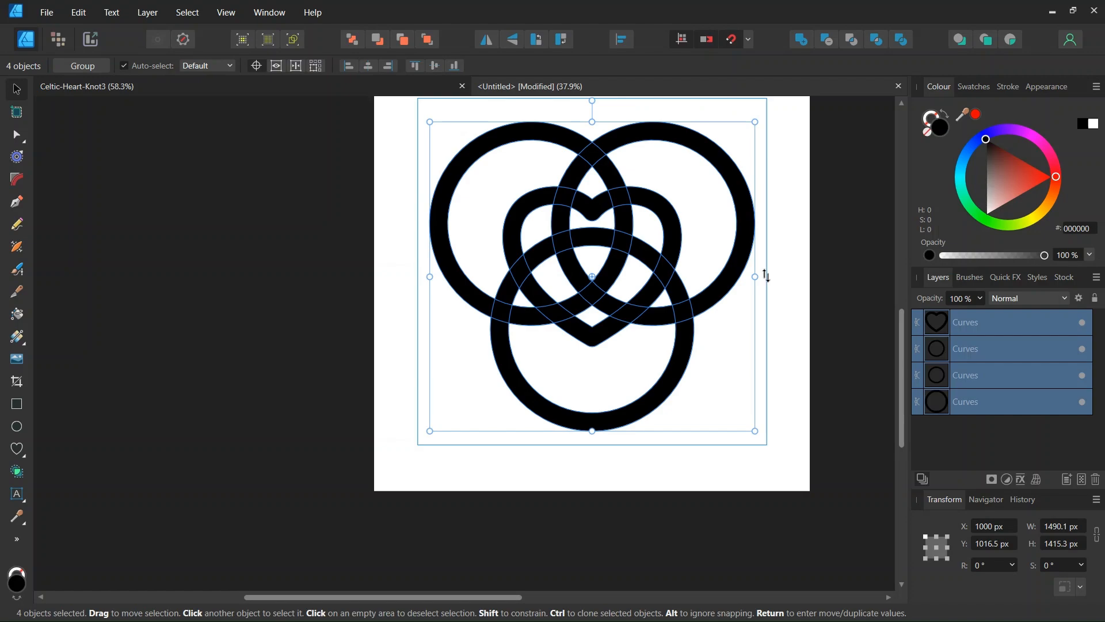
left_click_drag(472, 598, 509, 598)
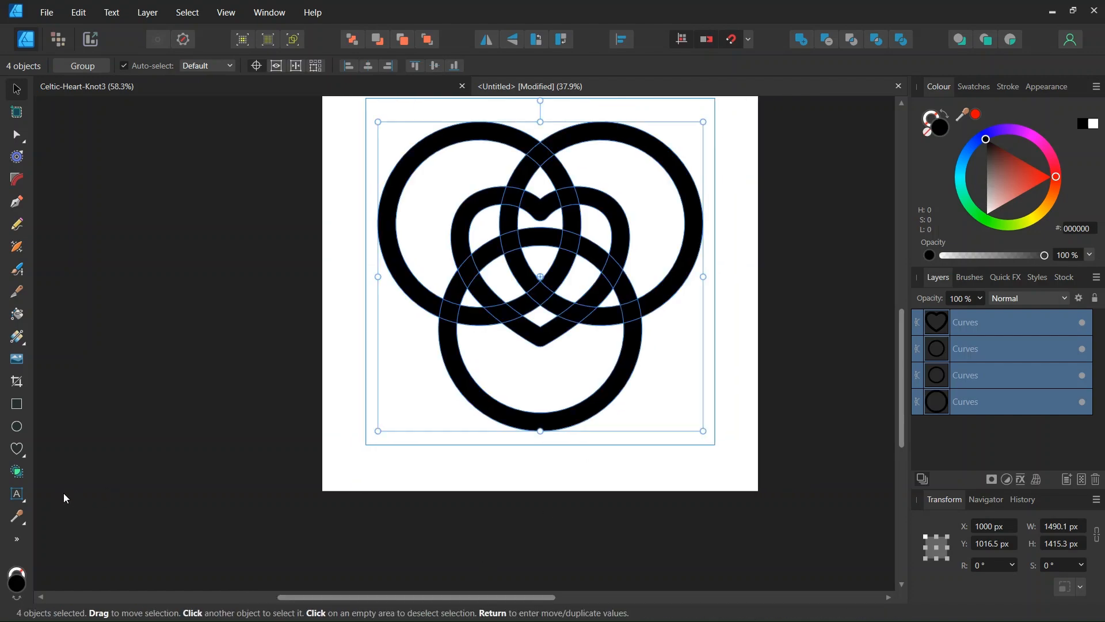
left_click(18, 472)
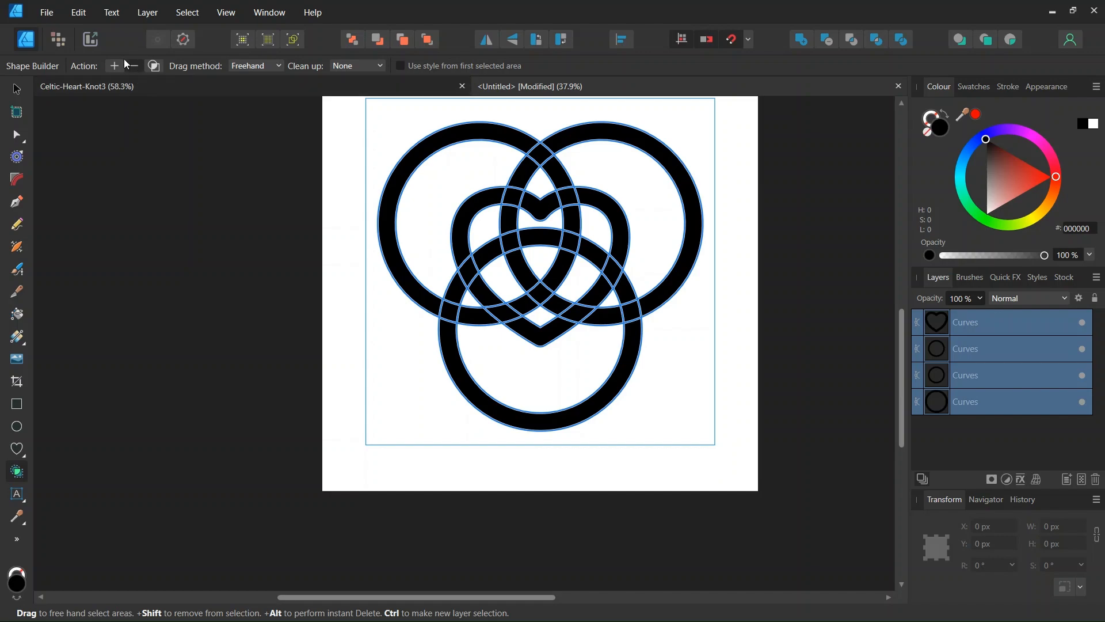
left_click(374, 64)
left_click(374, 64)
scroll(650, 225, "up", 1)
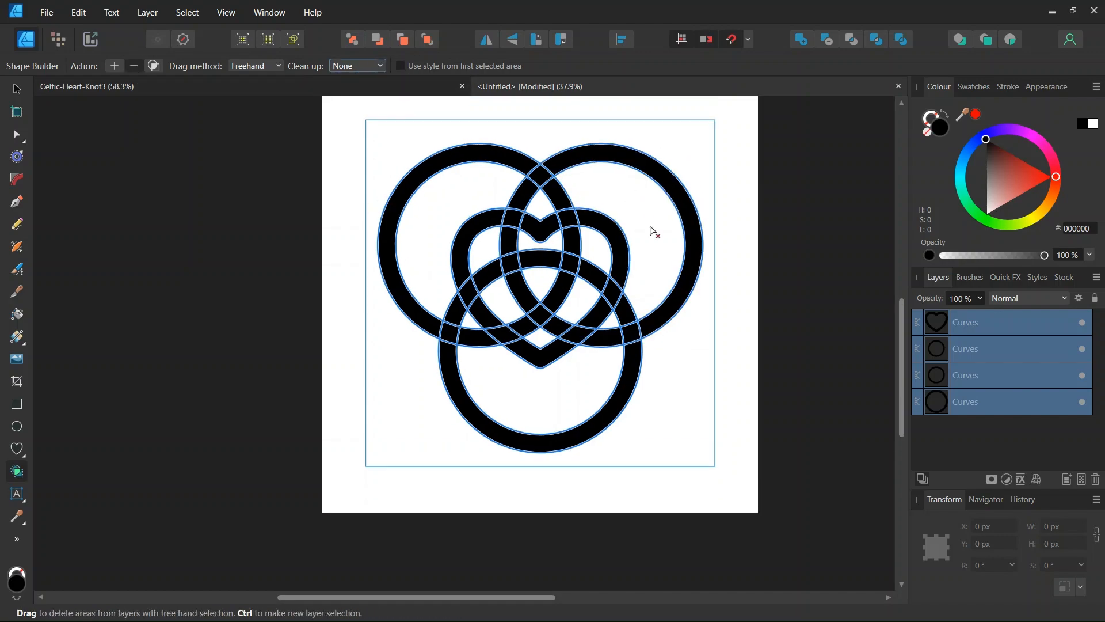
left_click_drag(452, 598, 471, 598)
scroll(549, 377, "up", 1)
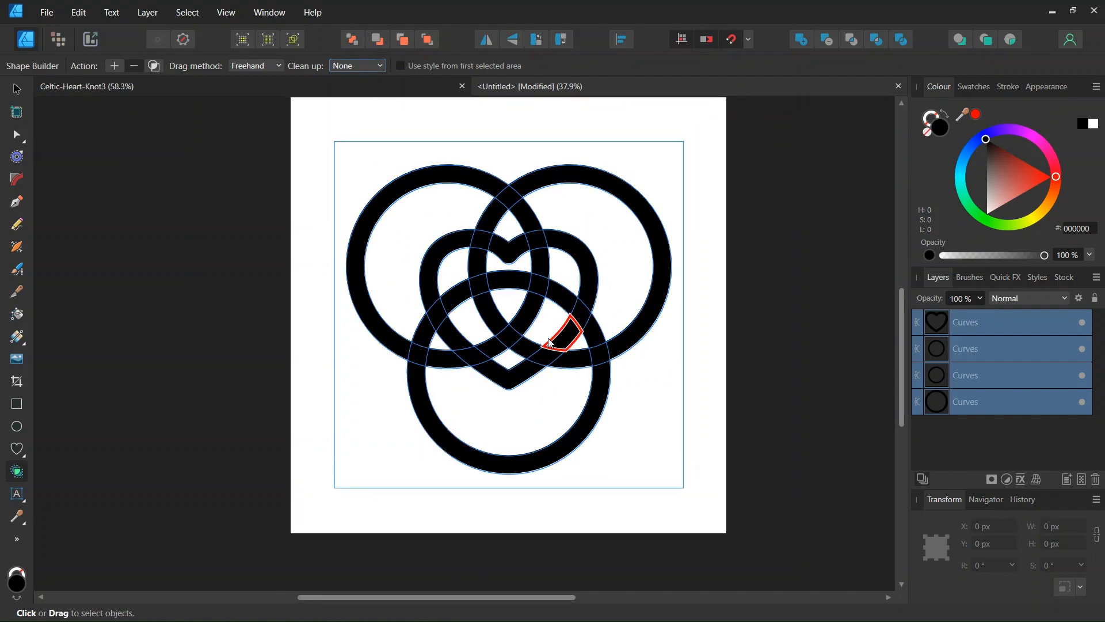
mouse_move(530, 139)
left_mouse_down()
mouse_move(642, 256)
mouse_move(668, 395)
mouse_move(553, 431)
mouse_move(365, 412)
mouse_move(368, 270)
mouse_move(320, 252)
left_mouse_up()
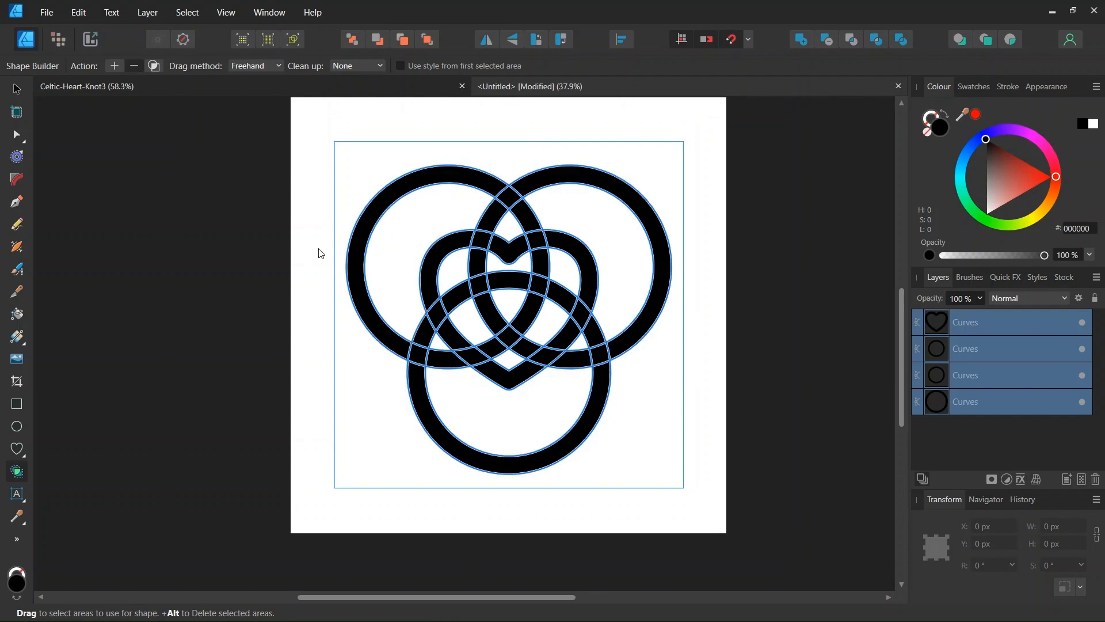
Step: Merge the upper point with its left strand over the heart, and the heart's notch with its right lobe, using Shape Builder's add action
left_click(117, 70)
scroll(534, 284, "up", 1)
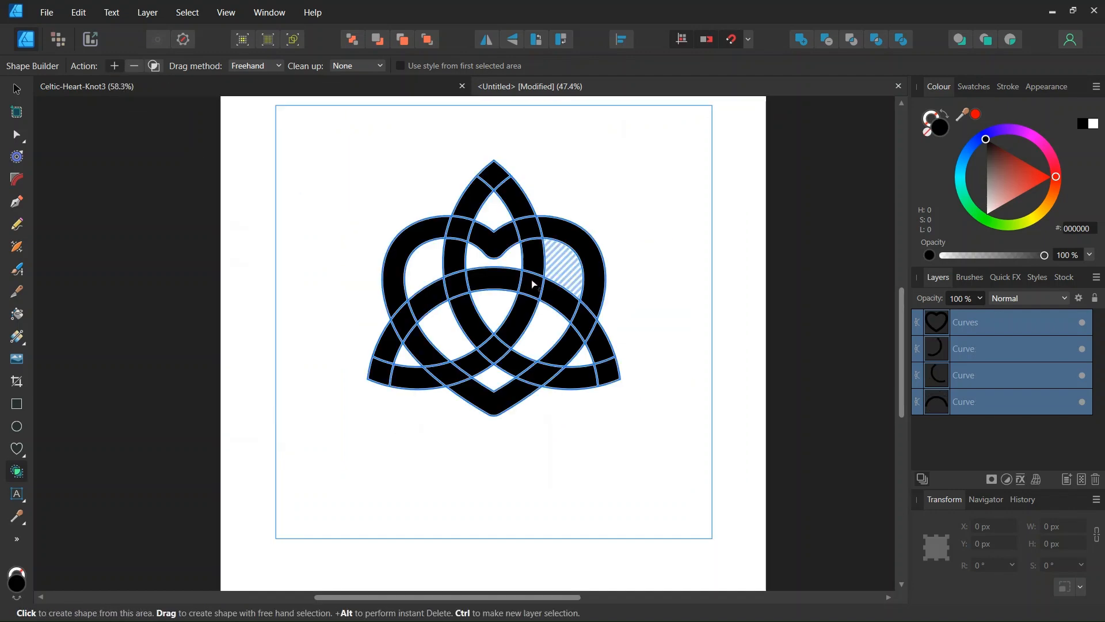
scroll(477, 260, "up", 1)
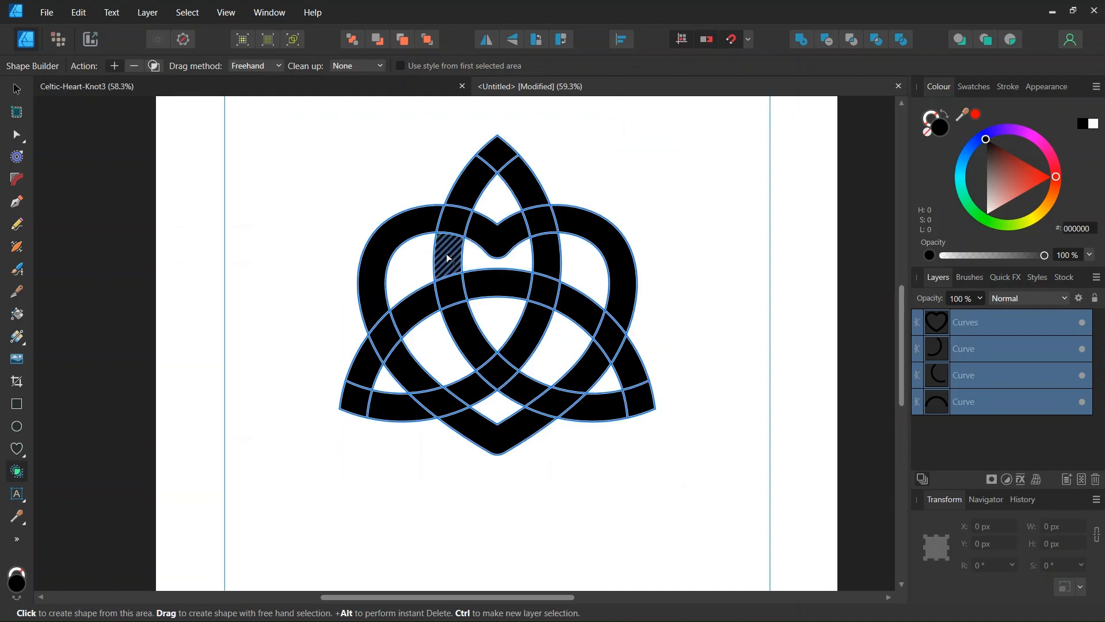
mouse_move(448, 257)
left_mouse_down()
mouse_move(467, 184)
mouse_move(497, 156)
mouse_move(523, 178)
left_mouse_up()
left_click_drag(503, 238, 577, 222)
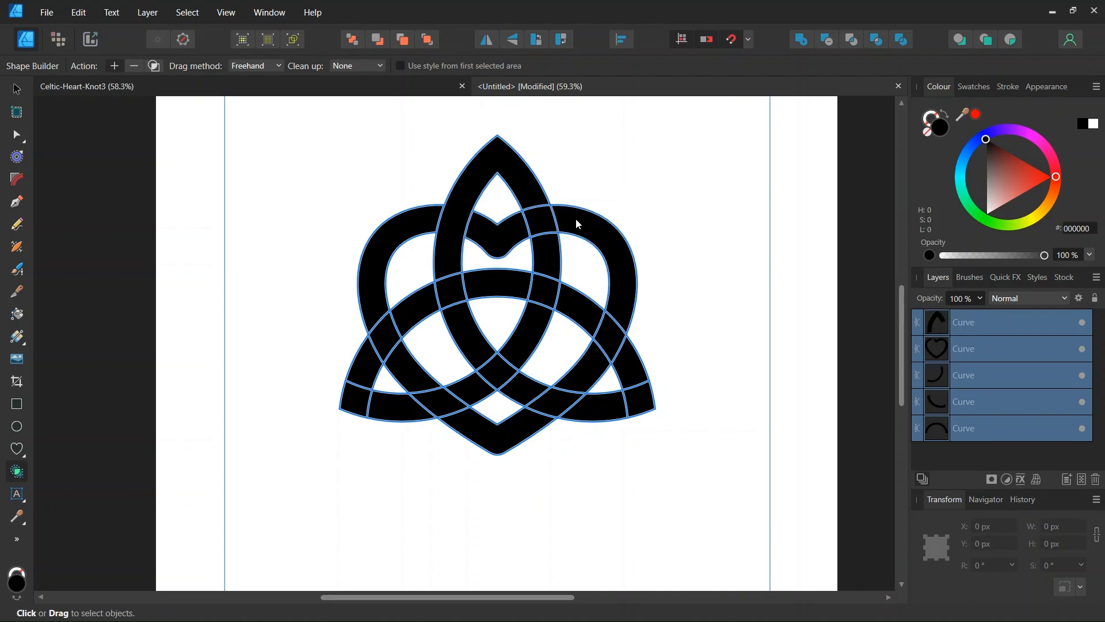
Step: Merge the segments at the remaining crossings and the two lower points so the strands weave alternately over and under
mouse_move(588, 318)
left_mouse_down()
mouse_move(644, 375)
mouse_move(638, 397)
mouse_move(461, 420)
mouse_move(444, 394)
mouse_move(375, 408)
mouse_move(362, 381)
mouse_move(406, 368)
mouse_move(375, 308)
left_mouse_up()
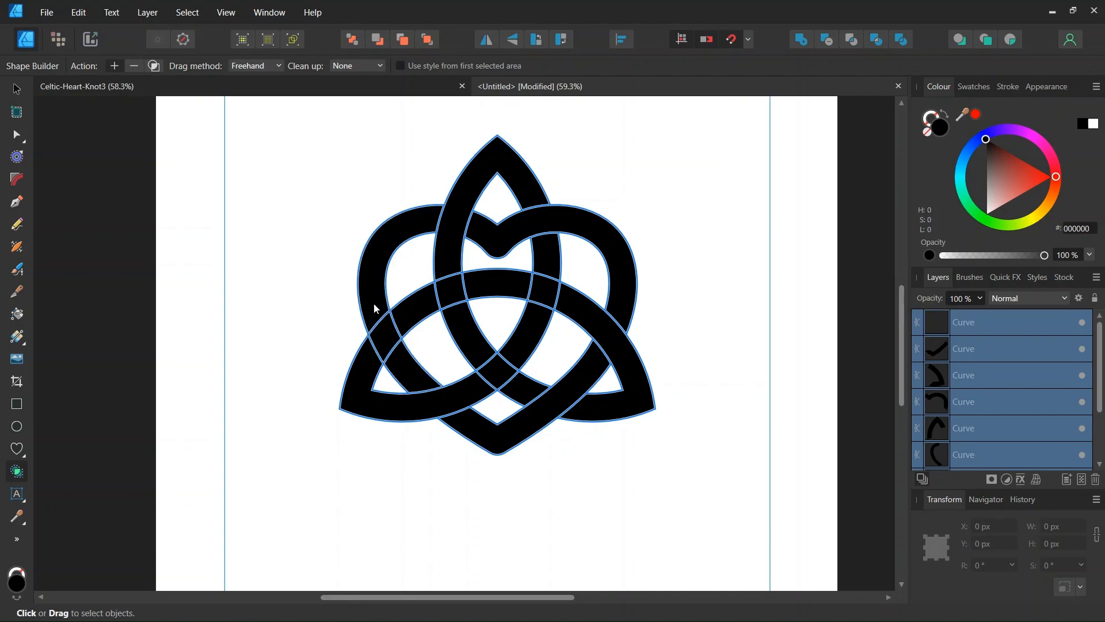
left_click(491, 306)
left_click_drag(486, 289, 424, 302)
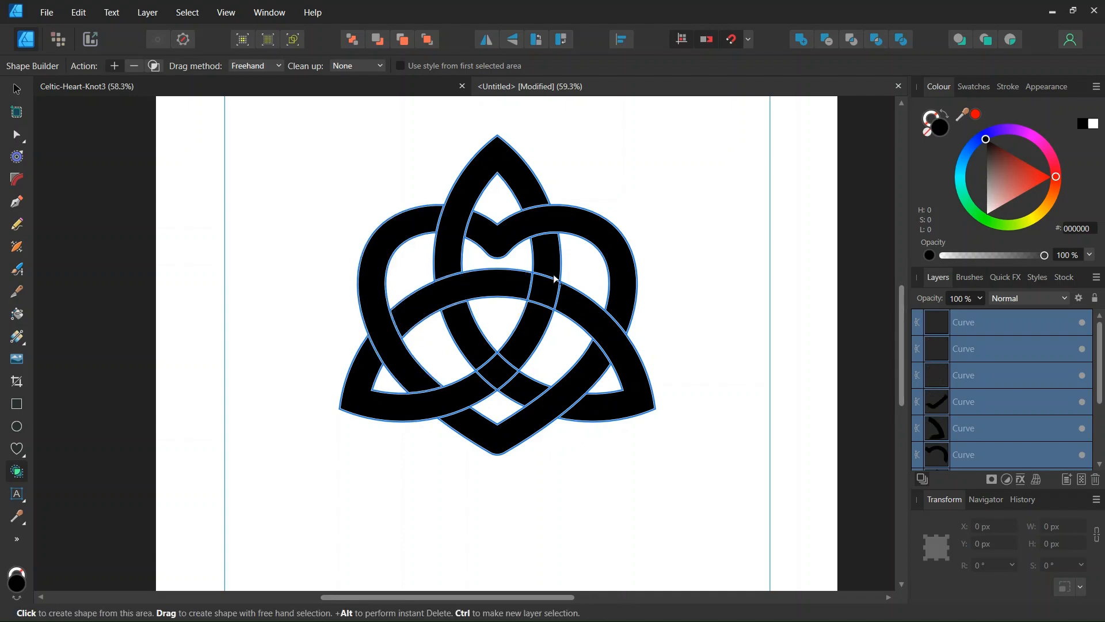
left_click_drag(551, 263, 515, 366)
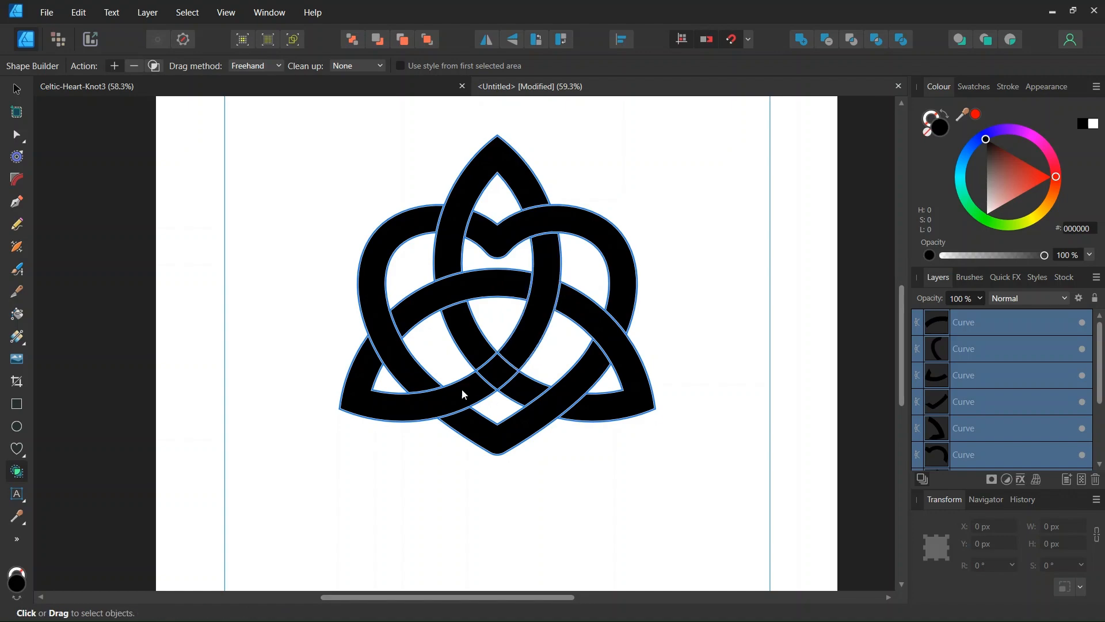
mouse_move(471, 338)
left_mouse_down()
mouse_move(508, 384)
mouse_move(353, 316)
left_mouse_up()
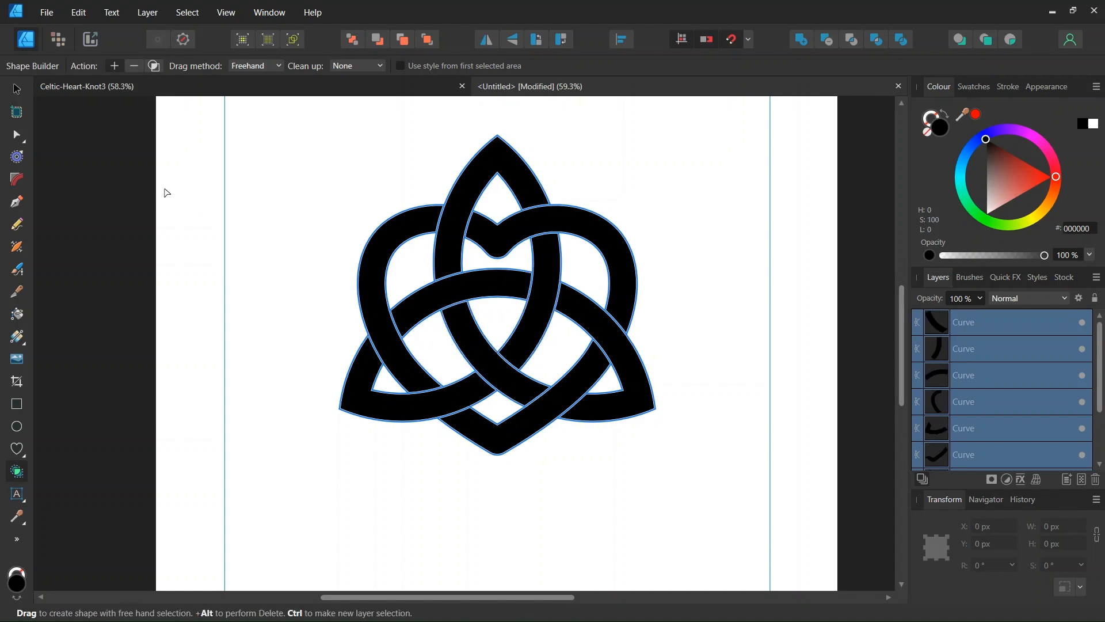
Step: Apply a contour with a -3 px radius to all the knot's curves to separate the strands, and deselect them
left_click(16, 88)
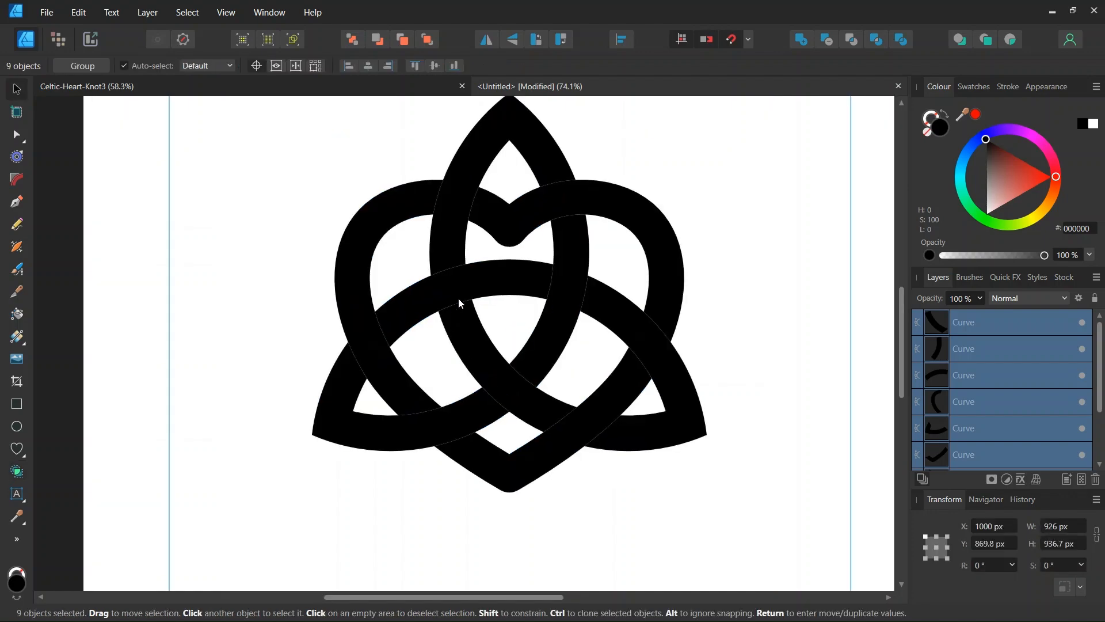
scroll(459, 298, "up", 1)
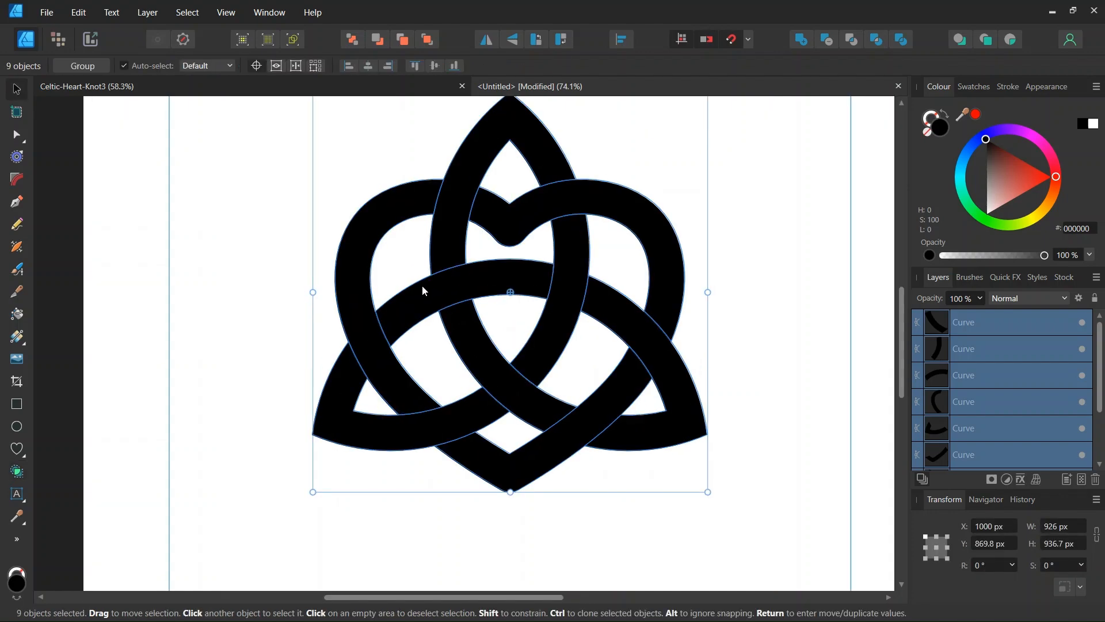
left_click(22, 162)
left_click(59, 67)
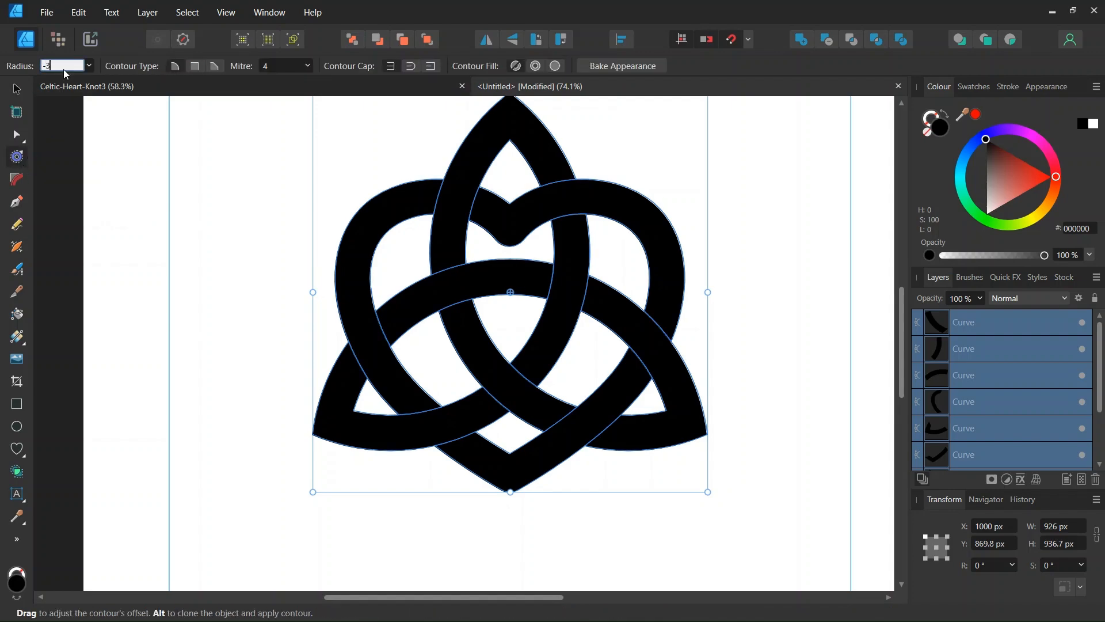
type("-3")
key("Return")
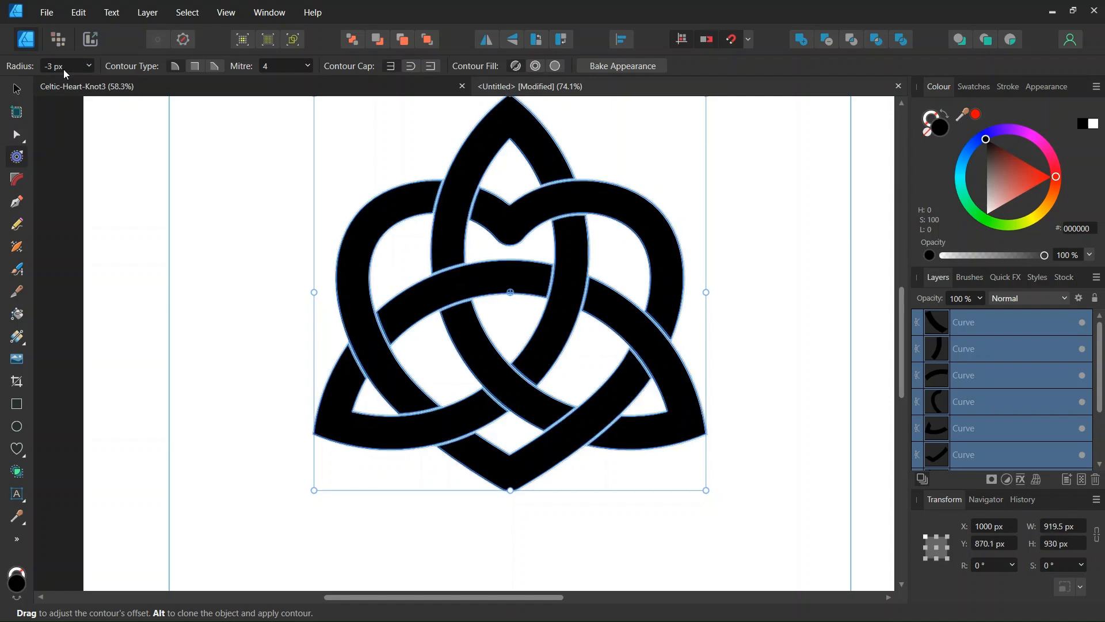
left_click(289, 221)
scroll(422, 101, "up", 1)
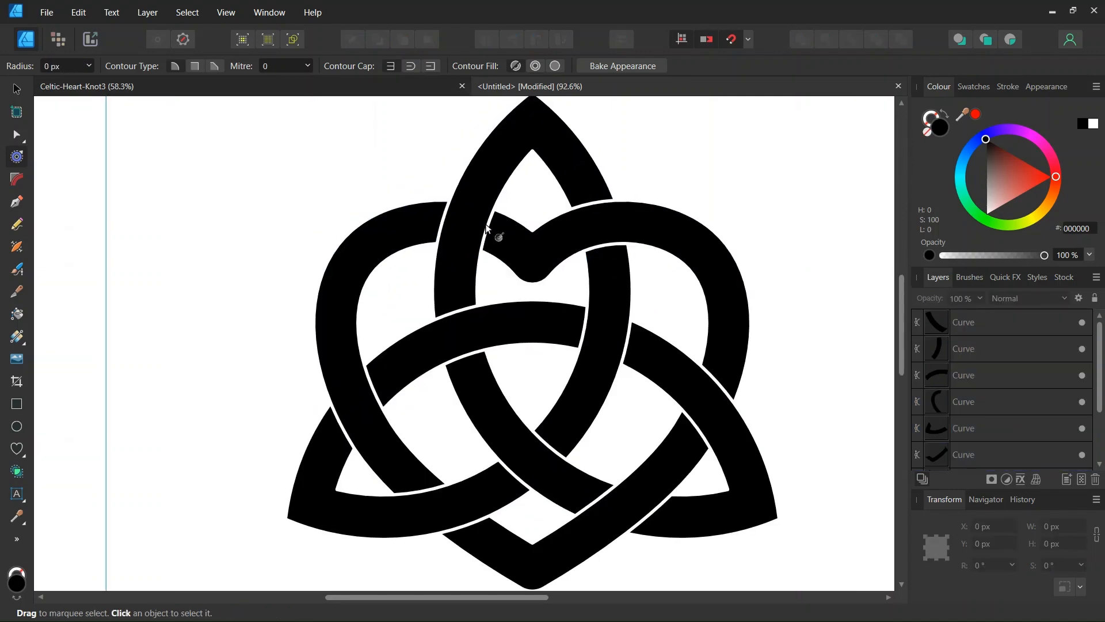
Step: Select all the knot's curves, fill them with very dark green 002205, add 58% noise to the fill, and deselect them
key("ctrl+a")
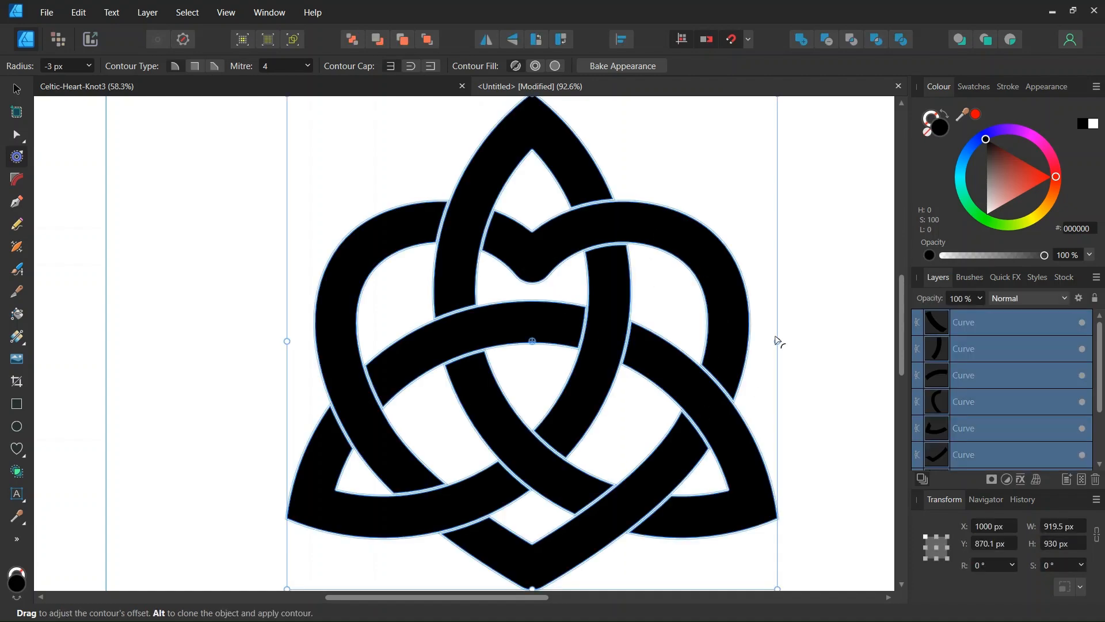
left_click_drag(983, 221, 1046, 191)
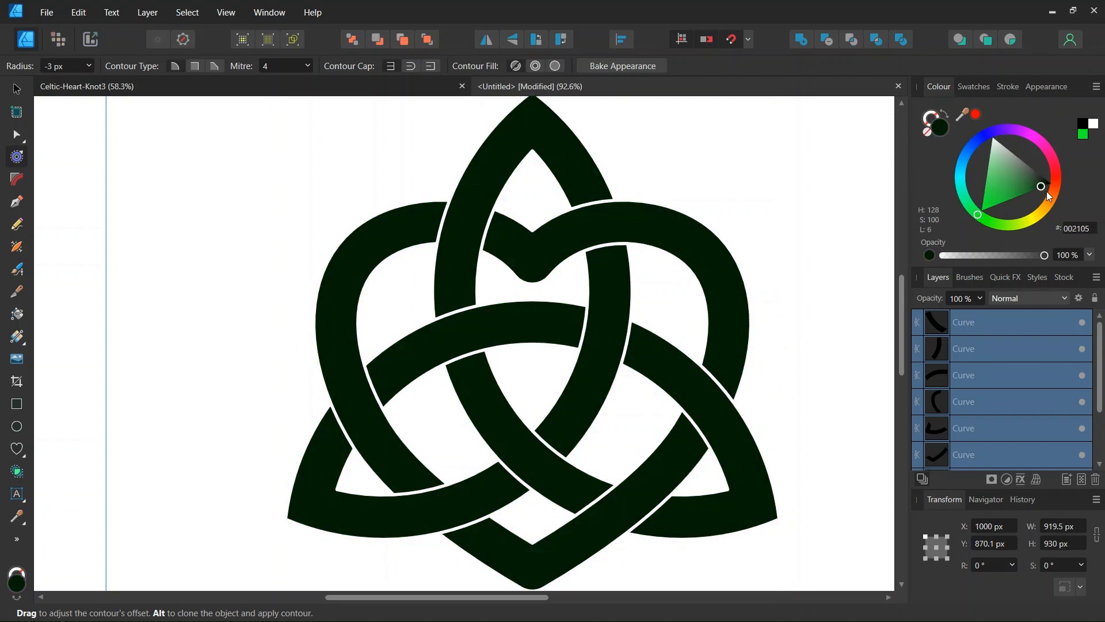
left_click(929, 256)
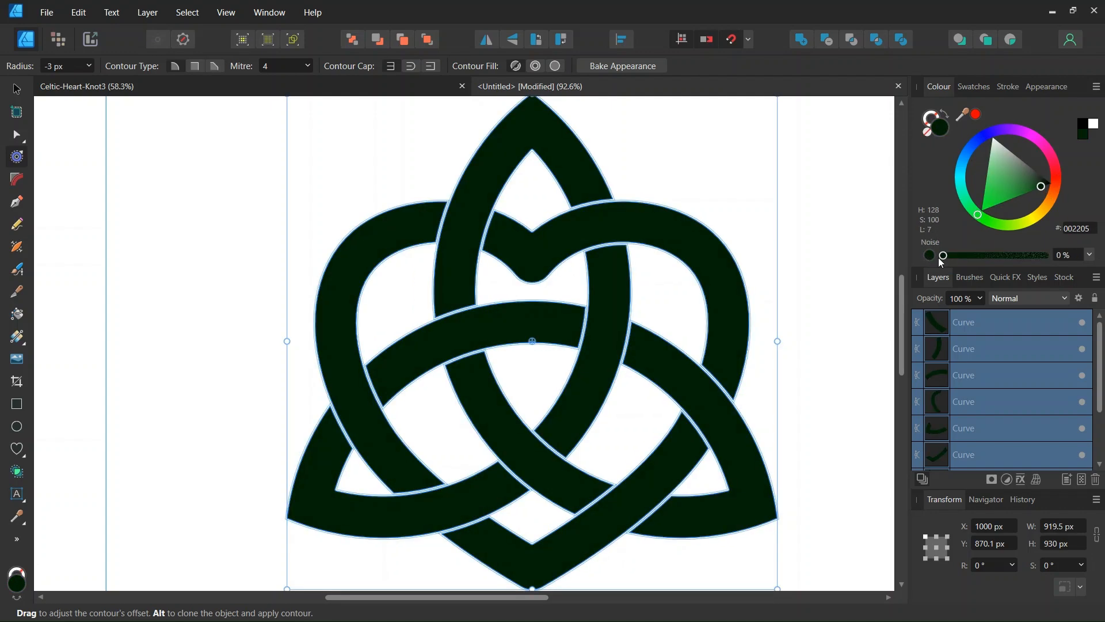
left_click_drag(951, 256, 1005, 257)
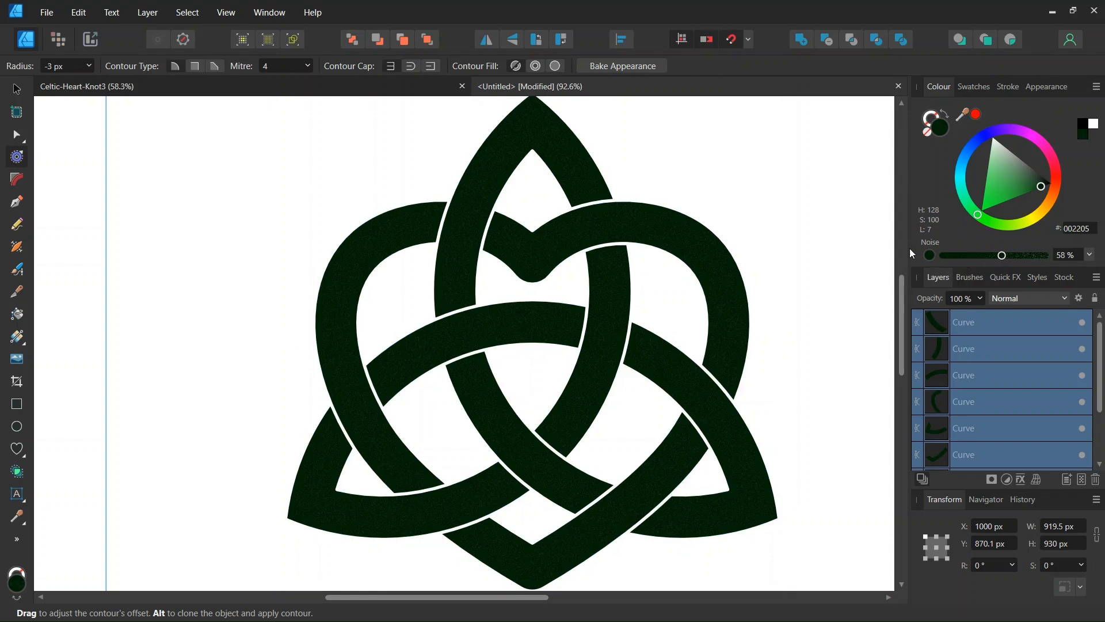
left_click(852, 229)
left_click(17, 90)
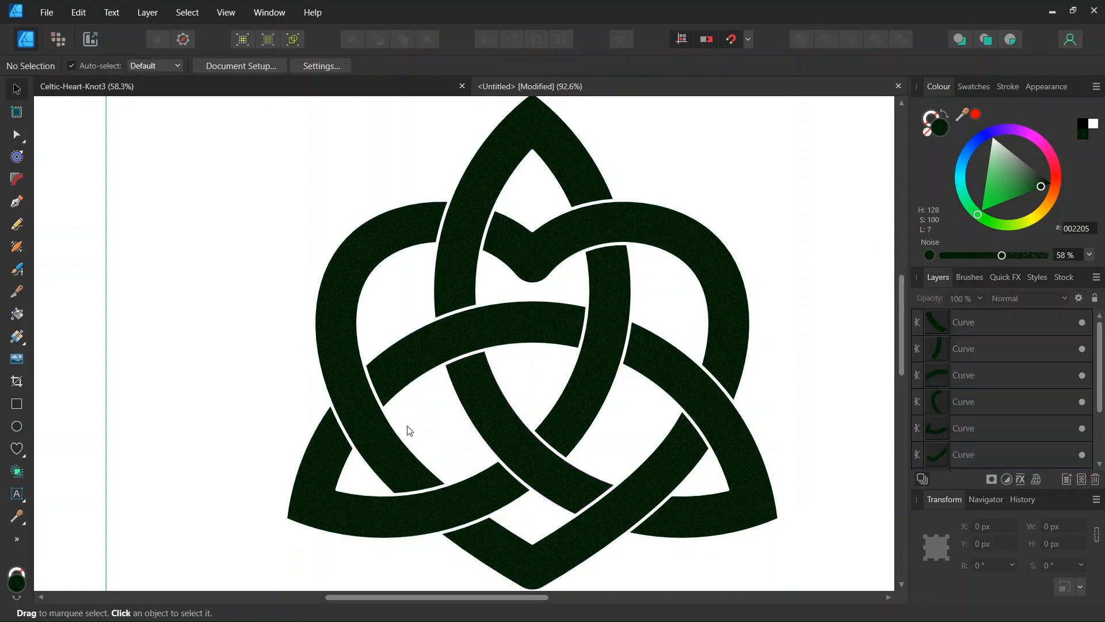
scroll(403, 599, "right", 1)
scroll(378, 465, "down", 1)
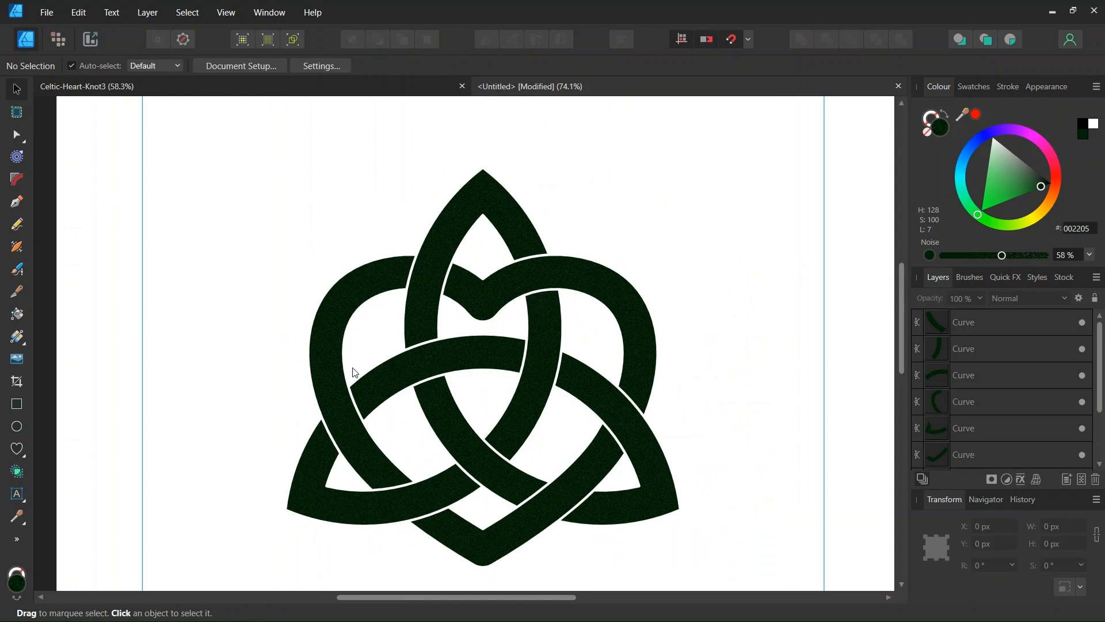
scroll(352, 360, "down", 1)
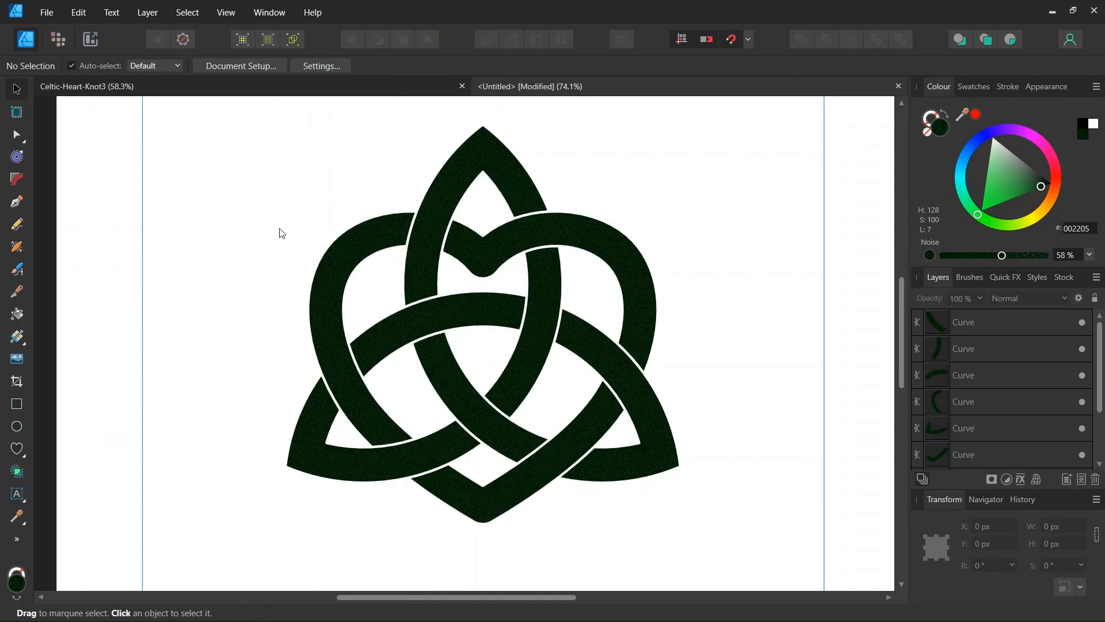